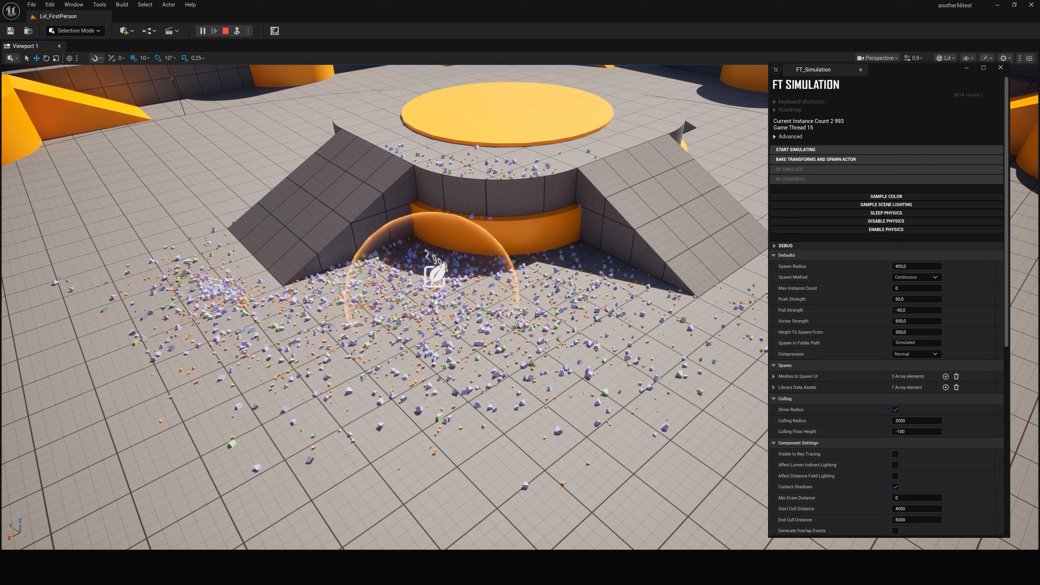
# Push the simulated rocks outward across the floor in front of the platform and bake their transforms into a spawned actor
pyautogui.press('p')
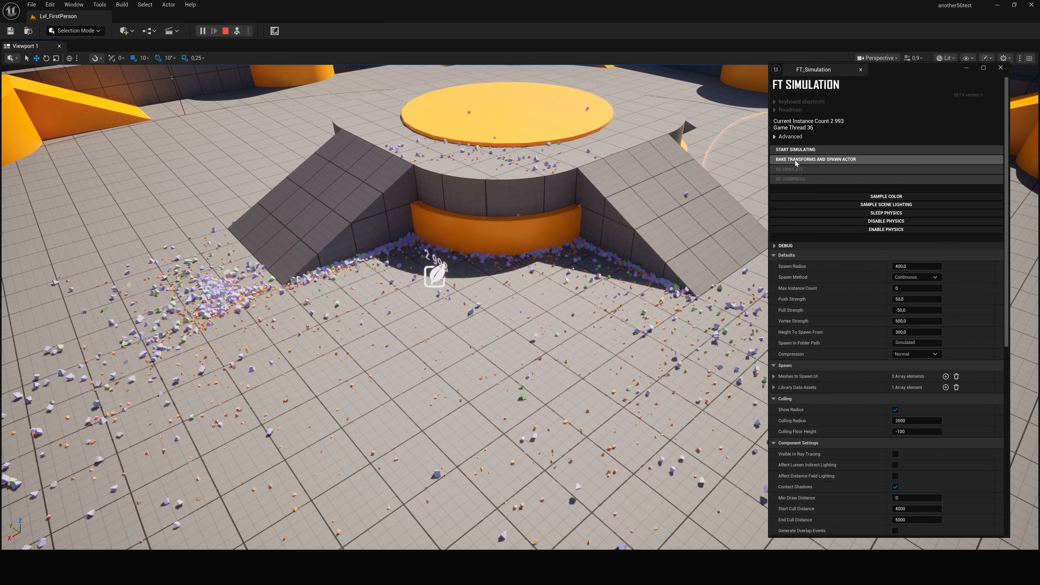
pyautogui.click(807, 160)
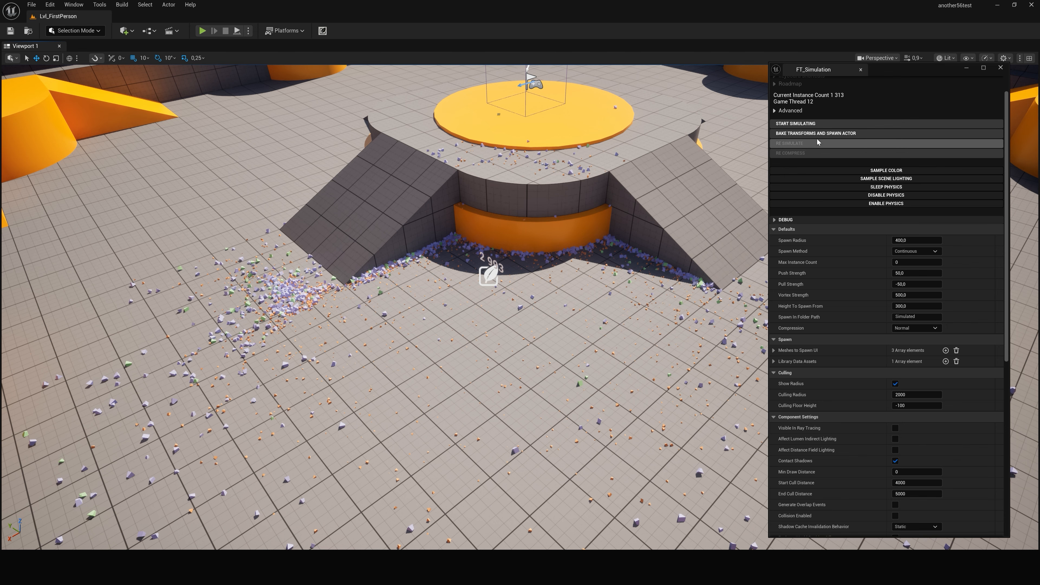
# Simulate more rocks falling around the front of the round platform and stop the simulation without baking them
pyautogui.click(795, 124)
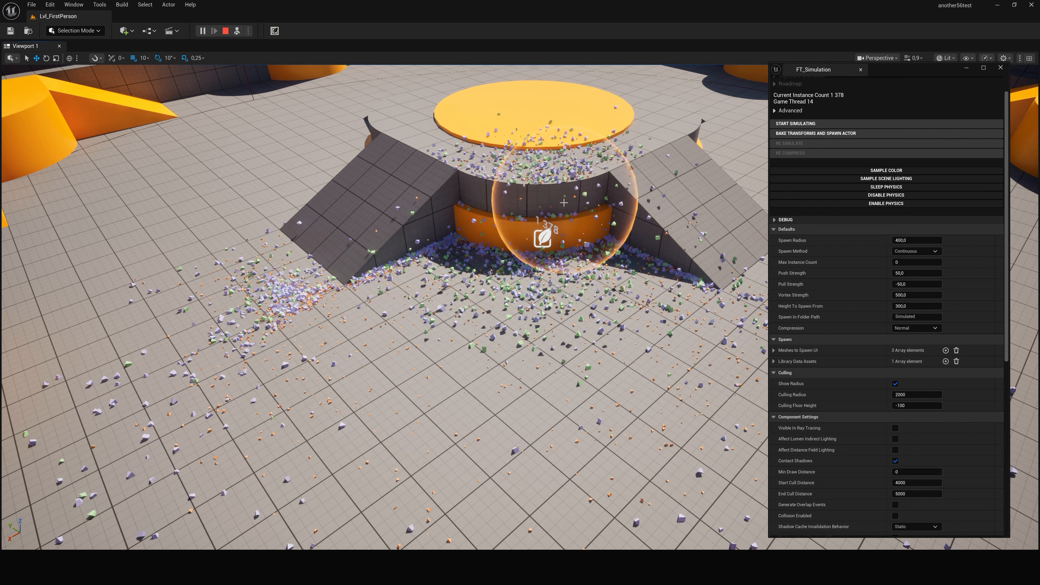
pyautogui.moveTo(550, 223)
pyautogui.mouseDown()
pyautogui.moveTo(529, 245)
pyautogui.moveTo(553, 275)
pyautogui.mouseUp()
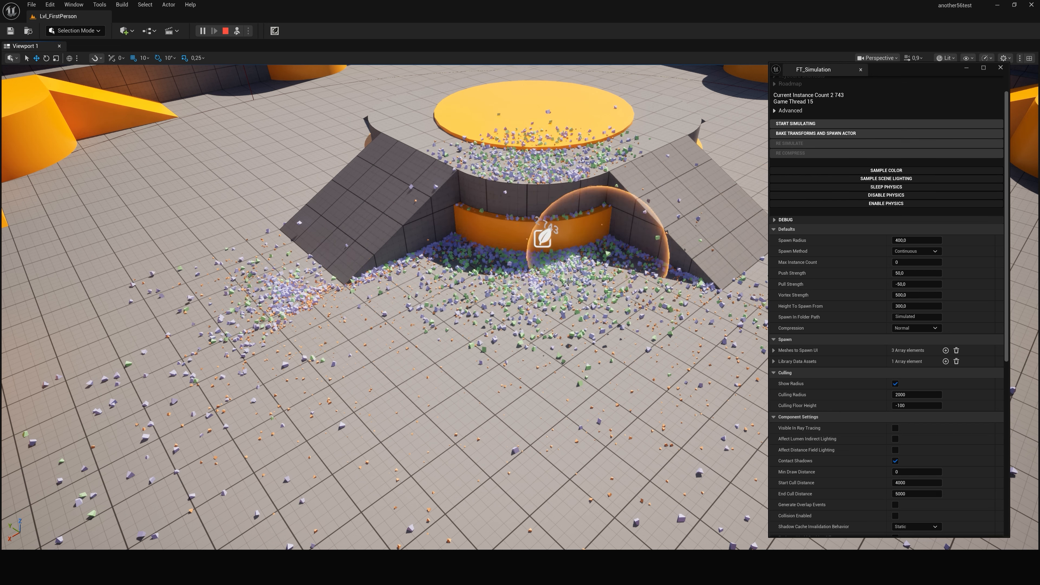
pyautogui.moveTo(667, 326); pyautogui.dragTo(664, 327)
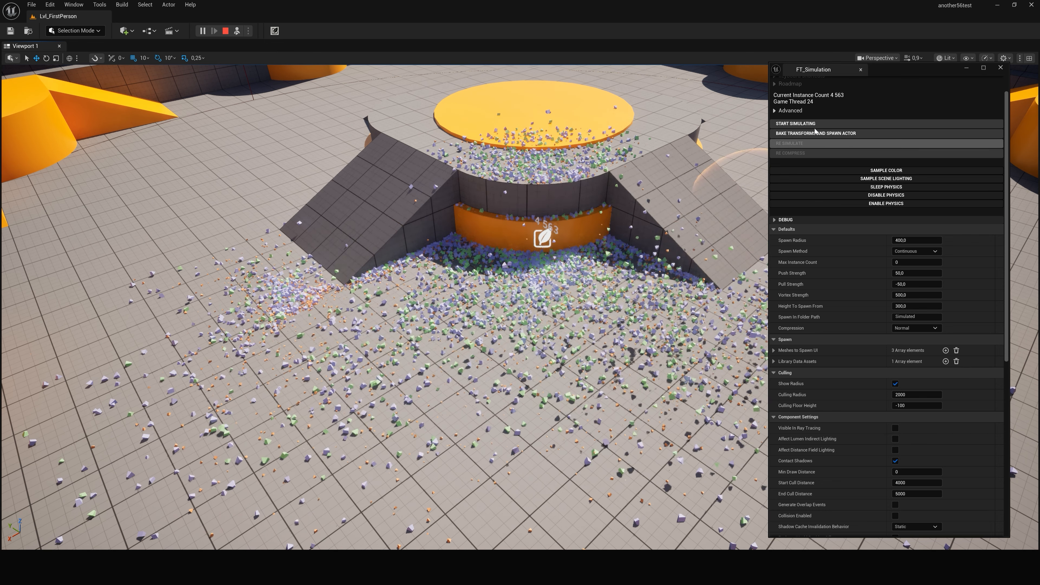
pyautogui.moveTo(812, 104)
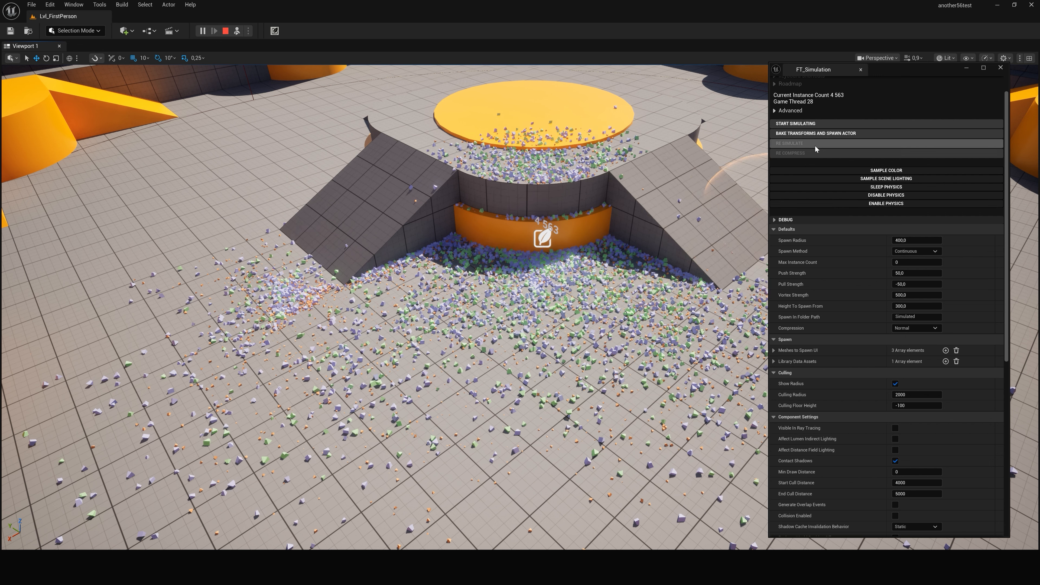
pyautogui.press('Escape')
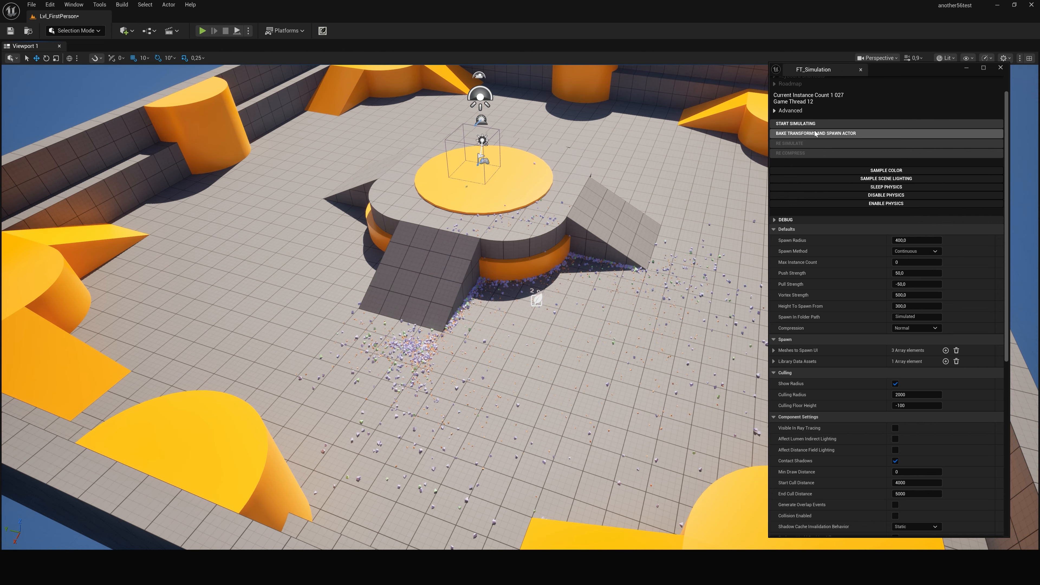
# Simulate rocks over the arena with Spawn Radius about 2251.11 and Culling Radius 1081, and bake the result into an actor
pyautogui.click(860, 123)
pyautogui.moveTo(916, 240); pyautogui.dragTo(970, 240)
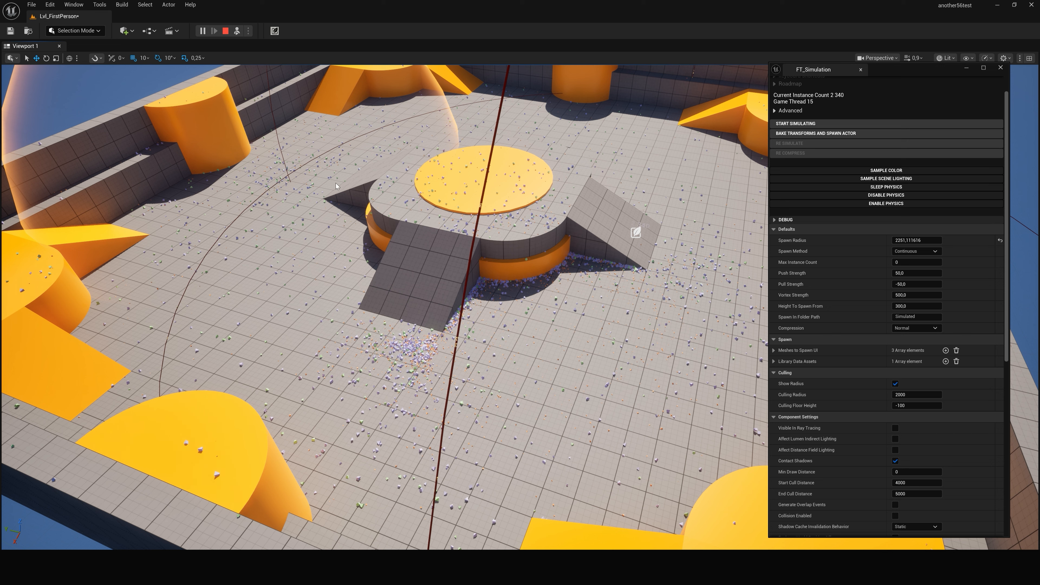
pyautogui.moveTo(914, 394); pyautogui.dragTo(880, 395)
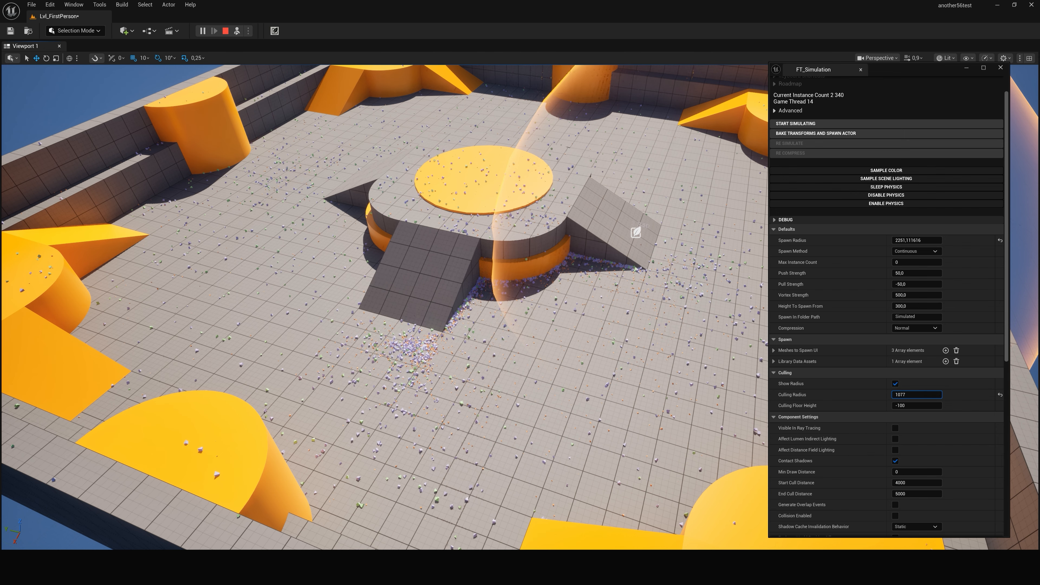
pyautogui.moveTo(498, 325)
pyautogui.mouseDown(button='right')
pyautogui.moveTo(479, 324)
pyautogui.moveTo(528, 327)
pyautogui.moveTo(499, 325)
pyautogui.mouseUp(button='right')
pyautogui.press('w')
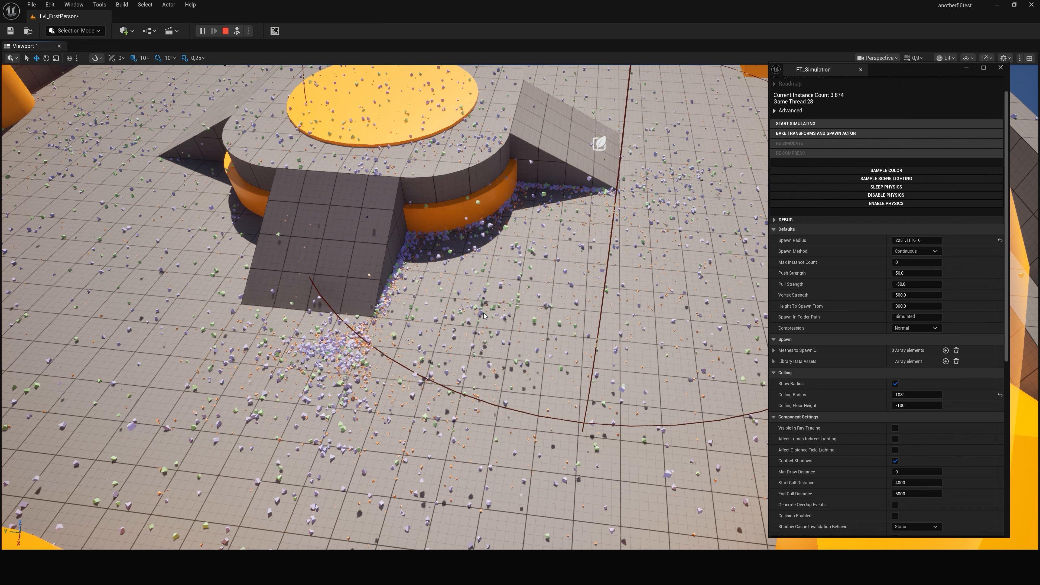
pyautogui.click(818, 133)
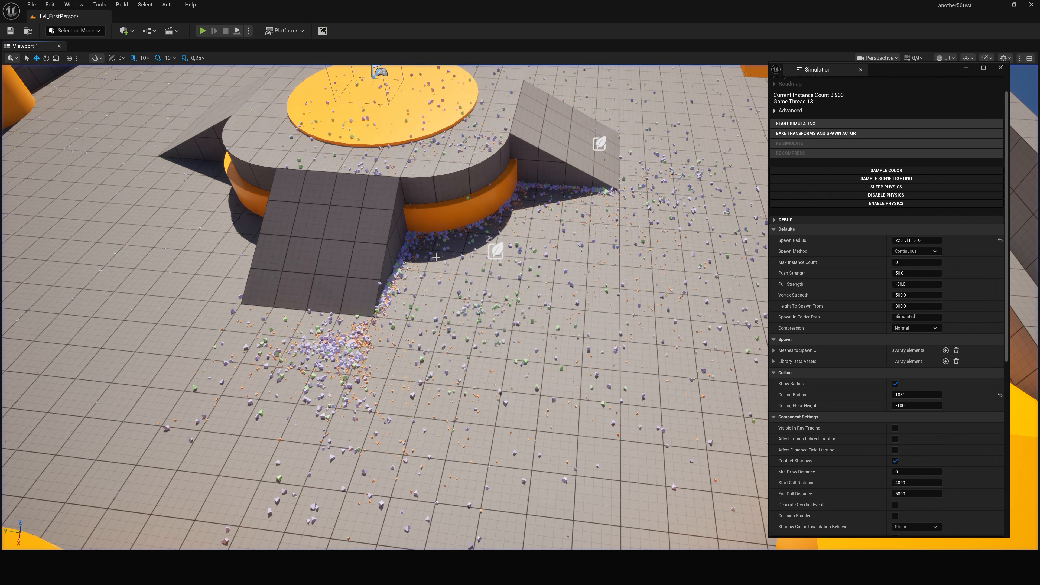
# Set the Spawn Method to Single and the Max Instance Count to 5000 for the running rock simulation
pyautogui.press('d')
pyautogui.moveTo(435, 255); pyautogui.dragTo(377, 230, button='right')
pyautogui.moveTo(525, 234); pyautogui.dragTo(526, 233, button='right')
pyautogui.click(393, 271)
pyautogui.moveTo(393, 271); pyautogui.dragTo(422, 283, button='right')
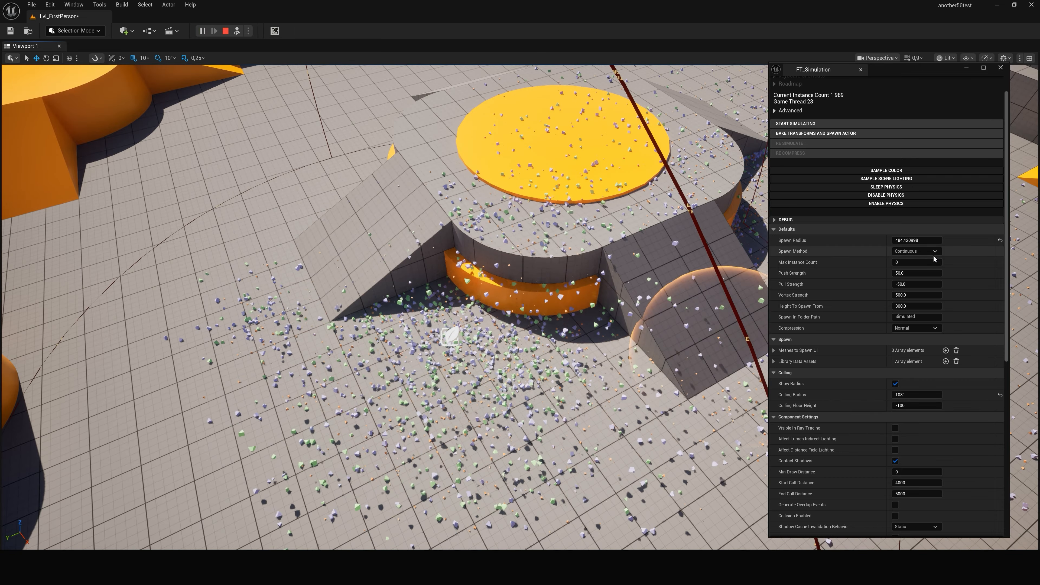
pyautogui.click(920, 252)
pyautogui.click(915, 269)
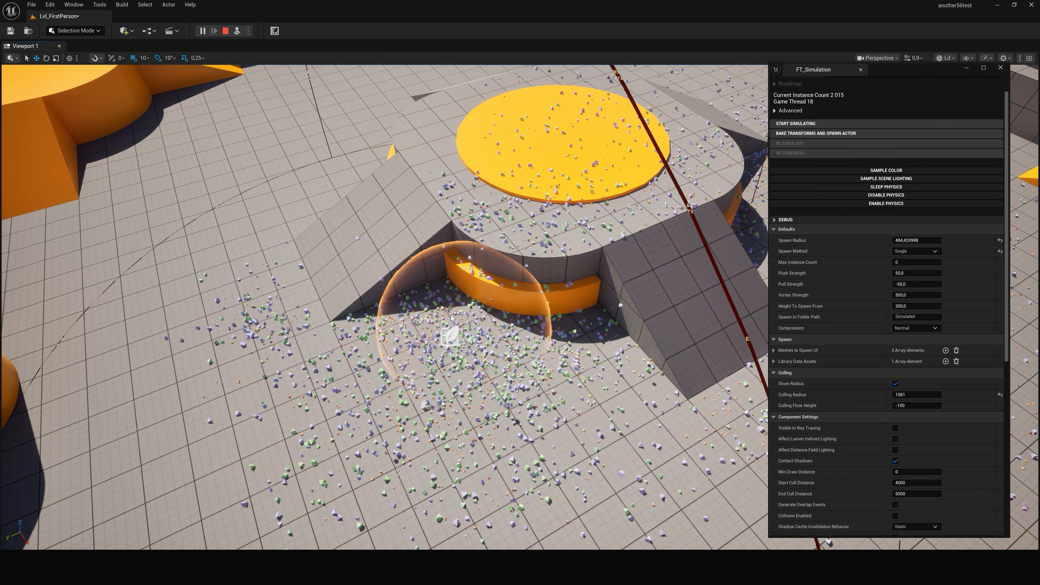
pyautogui.click(910, 263)
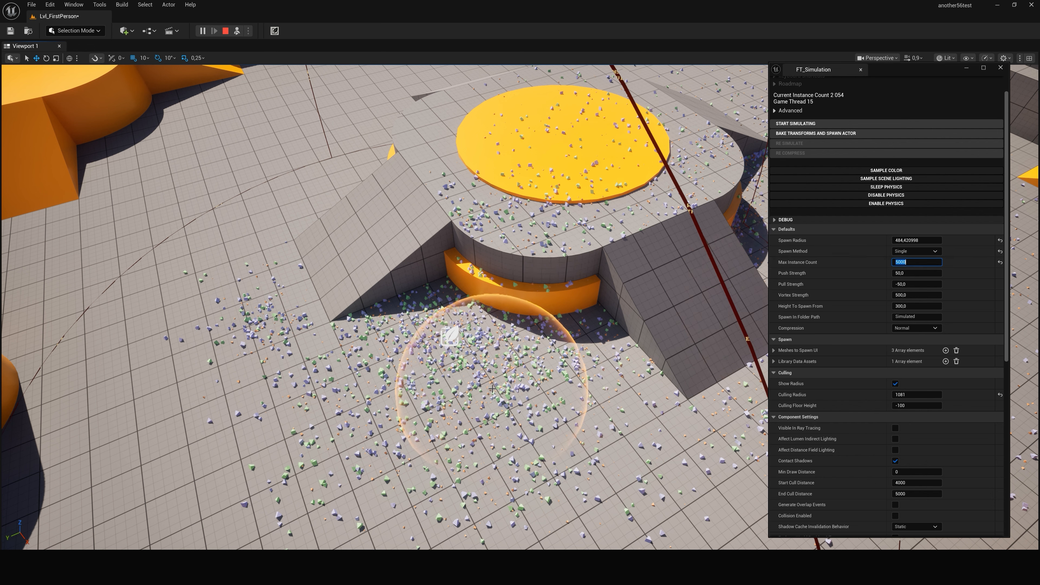
# Set Height To Spawn From to about 226.47 and spawn single rocks on the floor in front of the platform
pyautogui.moveTo(504, 397)
pyautogui.mouseDown()
pyautogui.moveTo(488, 381)
pyautogui.moveTo(401, 373)
pyautogui.moveTo(466, 372)
pyautogui.moveTo(541, 418)
pyautogui.moveTo(352, 377)
pyautogui.moveTo(461, 403)
pyautogui.moveTo(526, 387)
pyautogui.moveTo(459, 381)
pyautogui.mouseUp()
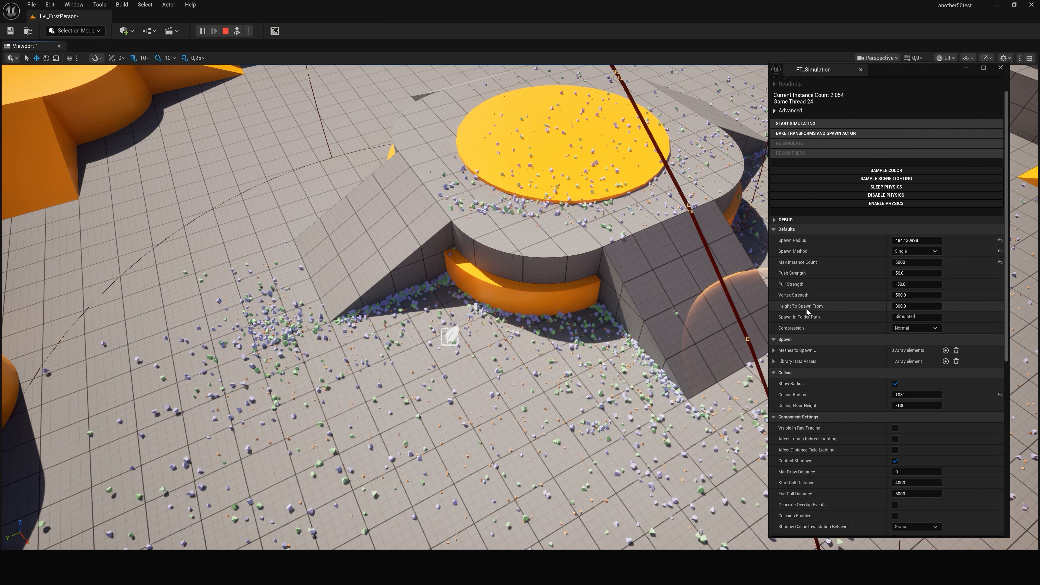
pyautogui.moveTo(914, 306)
pyautogui.mouseDown()
pyautogui.moveTo(926, 306)
pyautogui.moveTo(901, 306)
pyautogui.mouseUp()
pyautogui.click(515, 352)
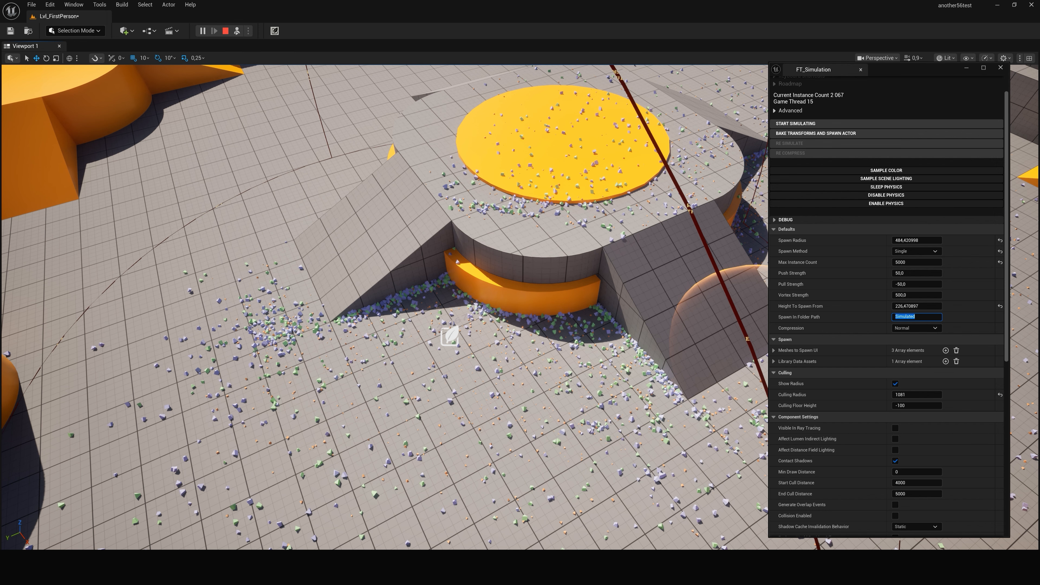
# Bring the Outliner over the viewport to inspect the runtime actors in the Simulated folder
pyautogui.moveTo(1039, 139); pyautogui.dragTo(523, 188)
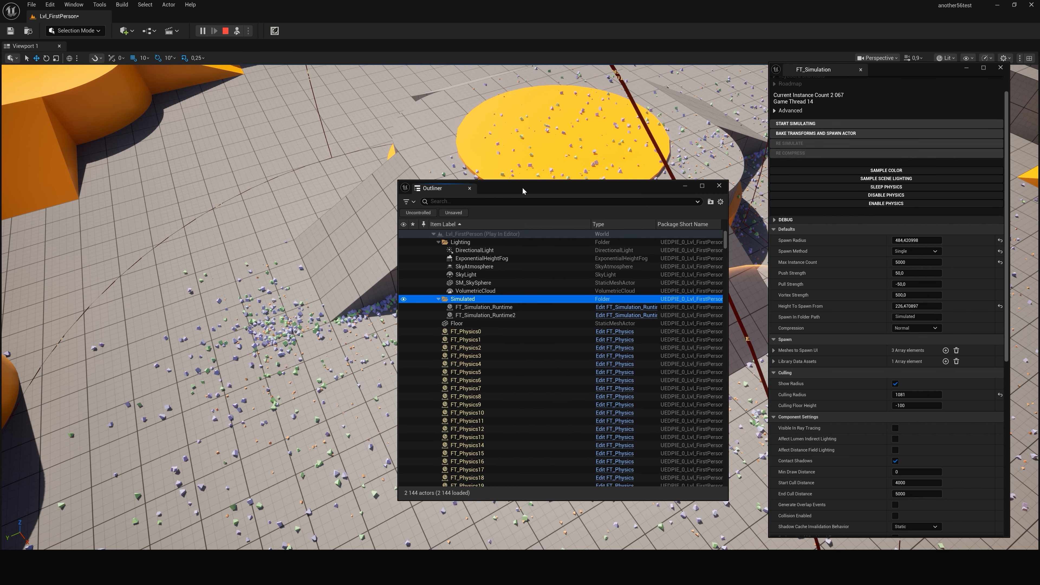
pyautogui.press('Escape')
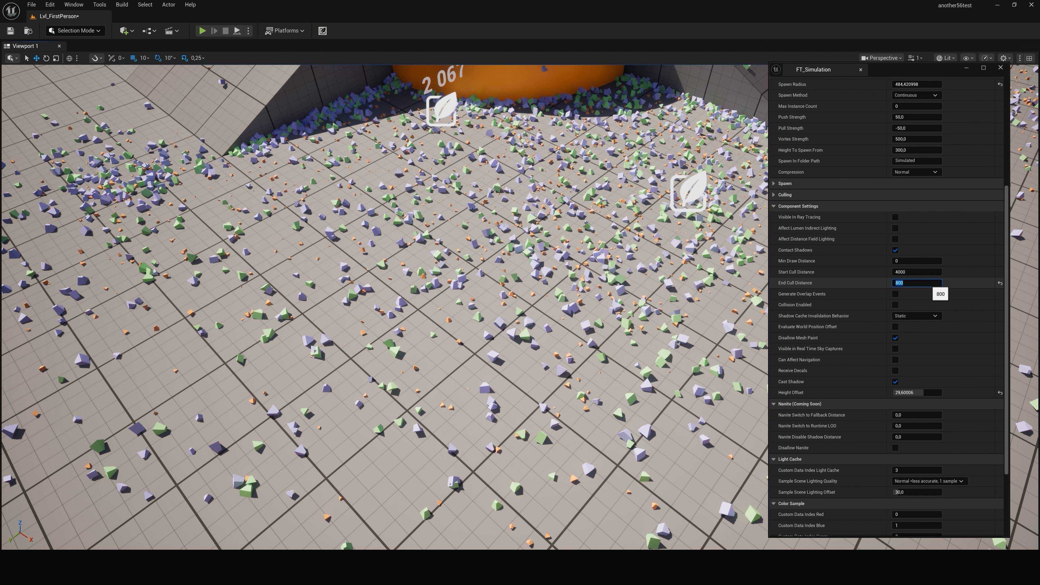
# Simulate a new rock scatter on the open floor beside the platform and bake it into an actor
pyautogui.moveTo(740, 196)
pyautogui.mouseDown(button='right')
pyautogui.moveTo(696, 151)
pyautogui.moveTo(692, 131)
pyautogui.moveTo(741, 196)
pyautogui.mouseUp(button='right')
pyautogui.press('w')
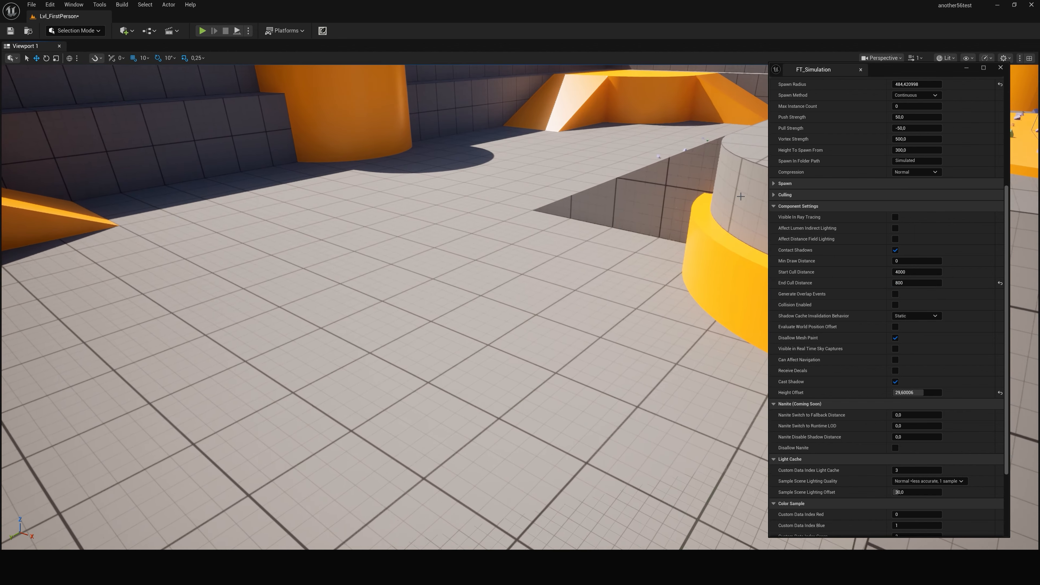
pyautogui.scroll(5, 885, 153)
pyautogui.click(845, 110)
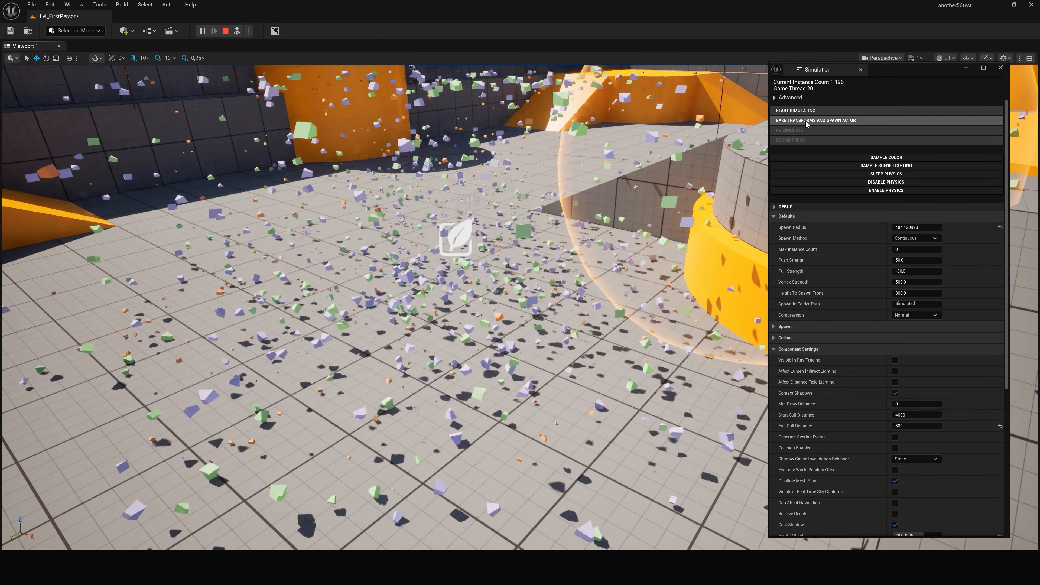
pyautogui.click(820, 122)
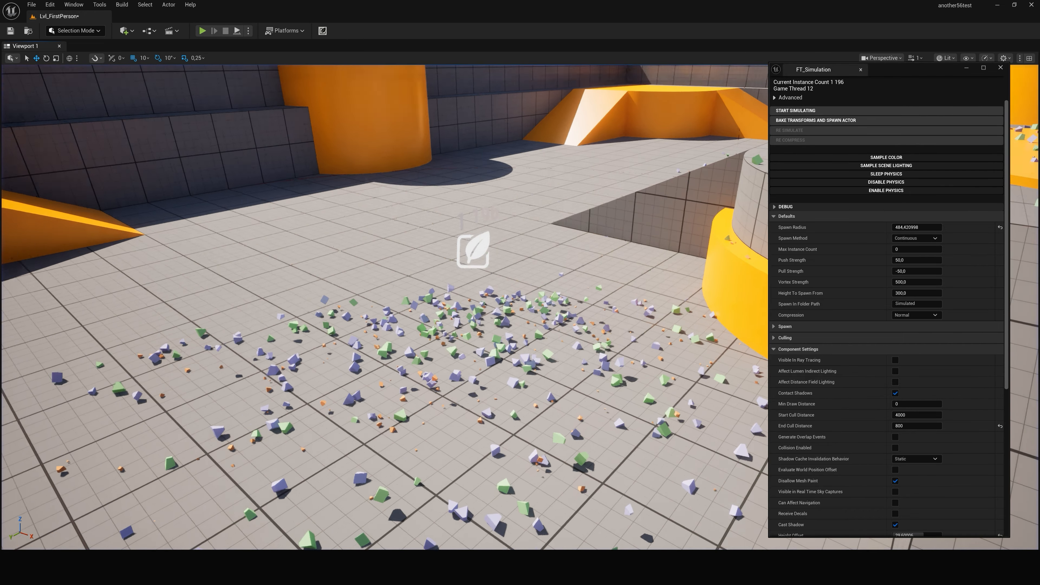
# Examine how the newly baked rocks cull with distance by viewing the scatter from nearer and farther away
pyautogui.press('s')
pyautogui.moveTo(471, 308); pyautogui.dragTo(440, 293, button='right')
pyautogui.press('w')
pyautogui.press('s')
pyautogui.press('w')
pyautogui.press('s')
pyautogui.press('s')
pyautogui.press('w')
pyautogui.press('d')
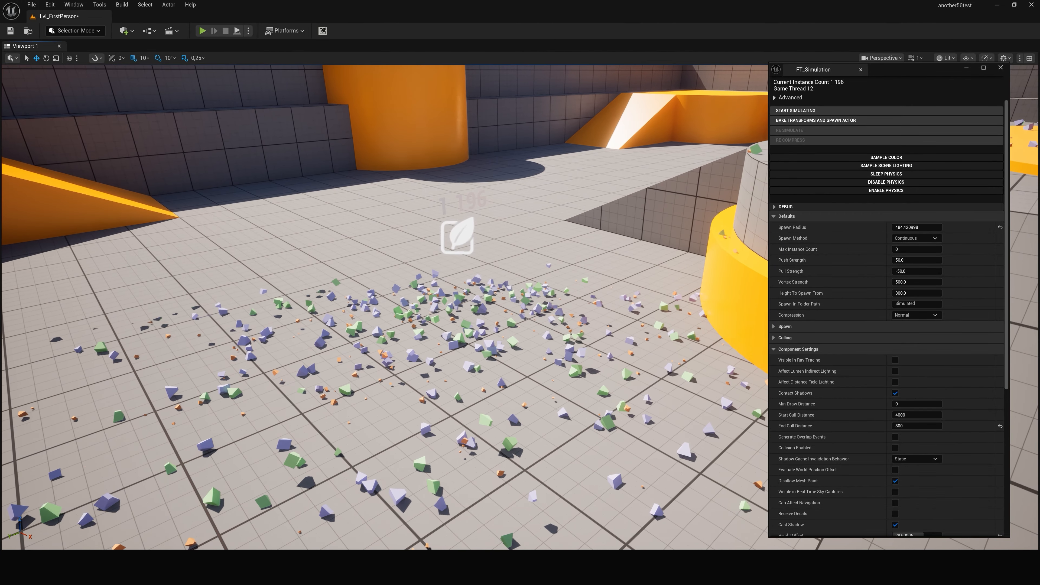
pyautogui.moveTo(587, 163); pyautogui.dragTo(594, 196, button='right')
pyautogui.press('a')
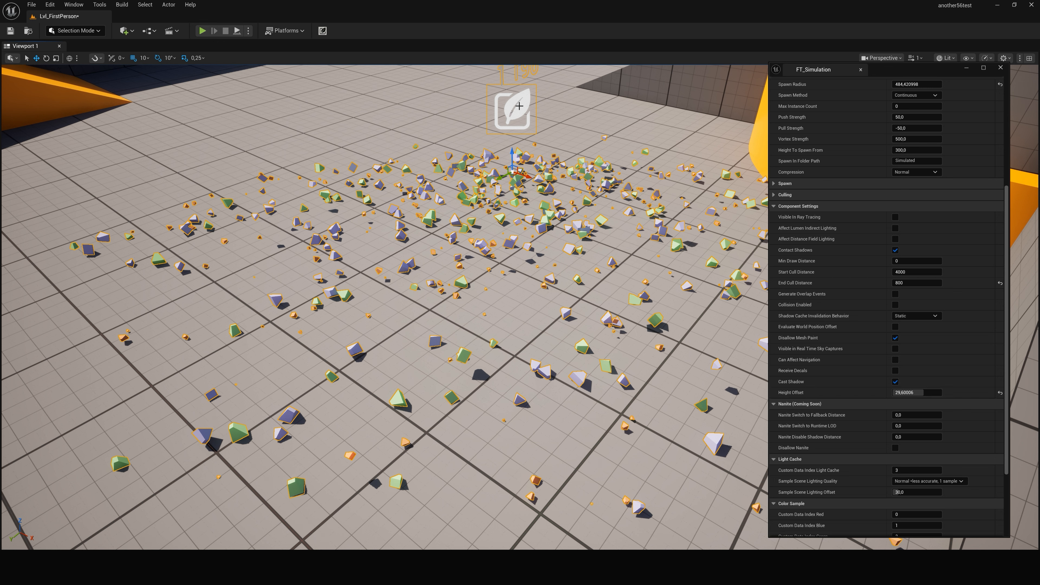
# Select the baked rock scatter actor, set its Height Offset to about -3.47, and deselect it
pyautogui.click(516, 129)
pyautogui.press('g')
pyautogui.moveTo(911, 392)
pyautogui.mouseDown()
pyautogui.moveTo(895, 393)
pyautogui.moveTo(917, 392)
pyautogui.mouseUp()
pyautogui.moveTo(912, 393); pyautogui.dragTo(915, 392)
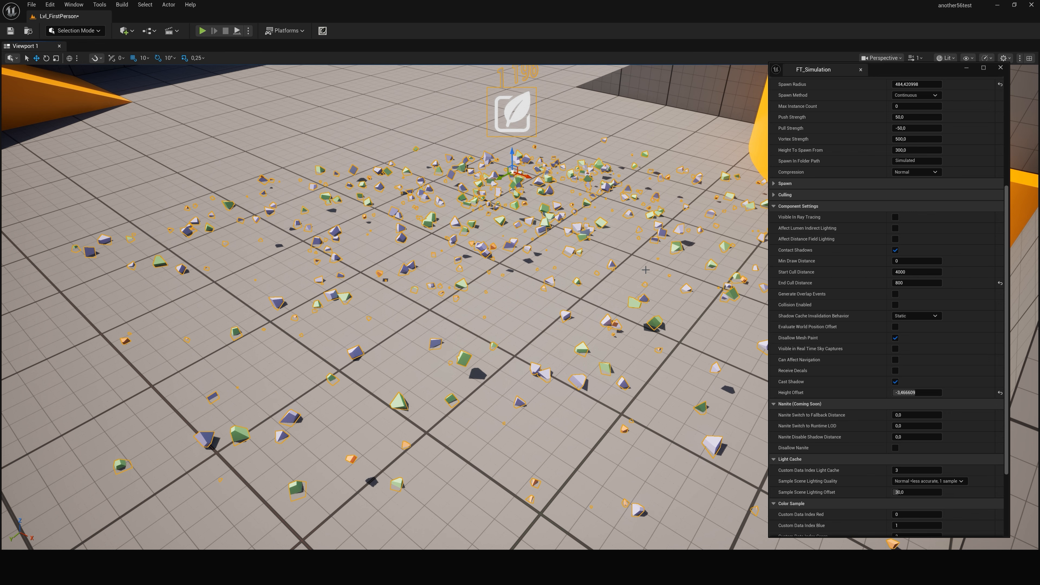
pyautogui.moveTo(638, 264); pyautogui.dragTo(611, 244, button='right')
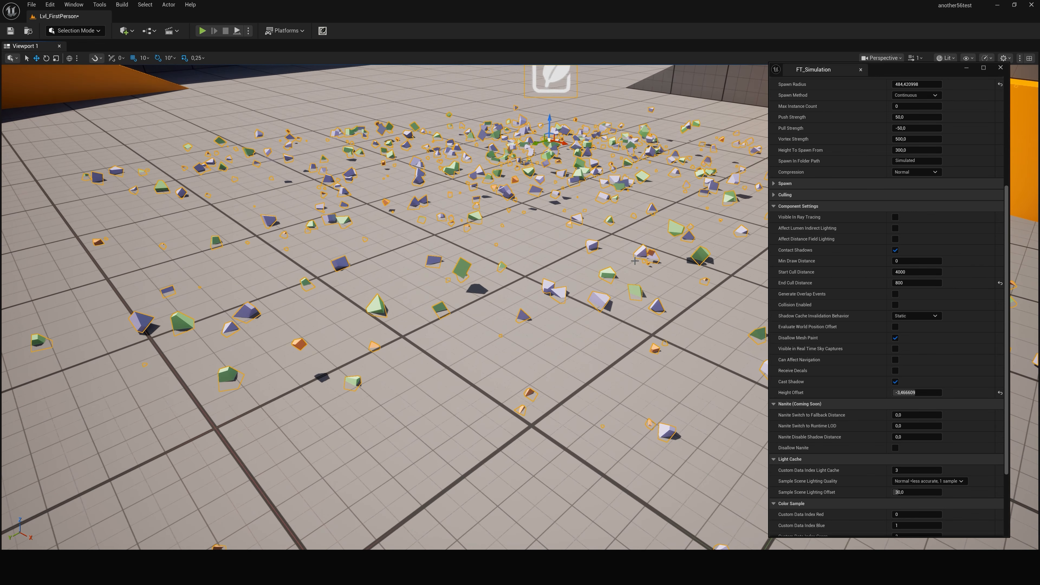
pyautogui.click(638, 219)
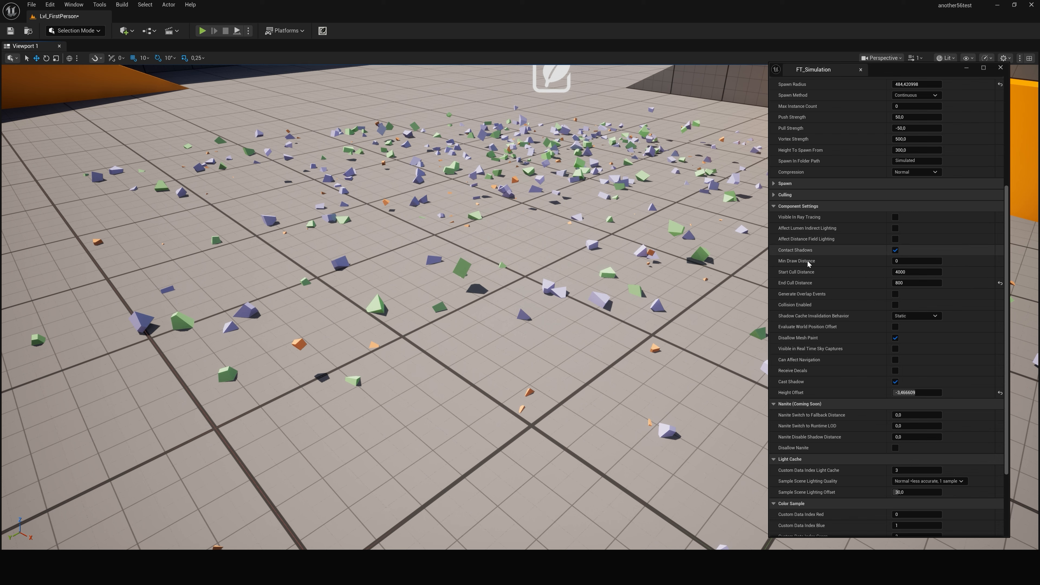
# Bake the rocks simulated across the sunlit and shaded floor into a spawned actor
pyautogui.scroll(-5, 834, 334)
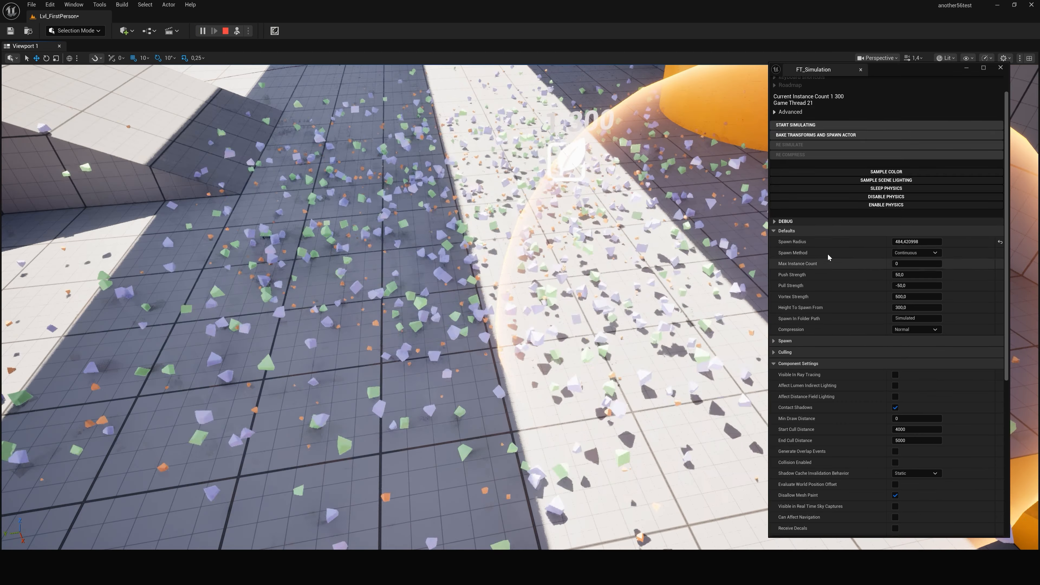
pyautogui.click(822, 137)
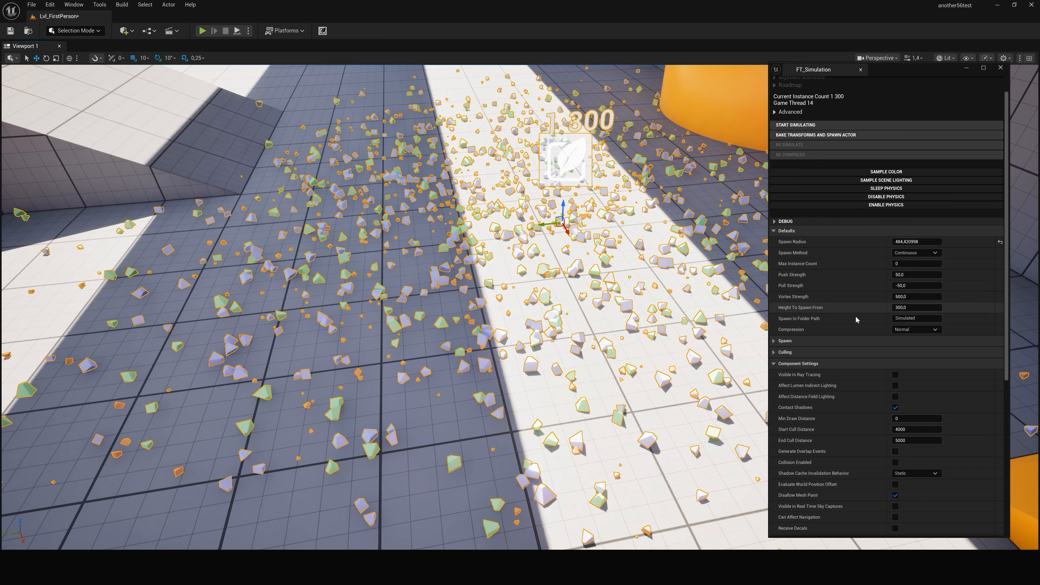
# Try the High Quality 6-sample option for Sample Scene Lighting Quality and restore the default quality
pyautogui.scroll(-10, 852, 324)
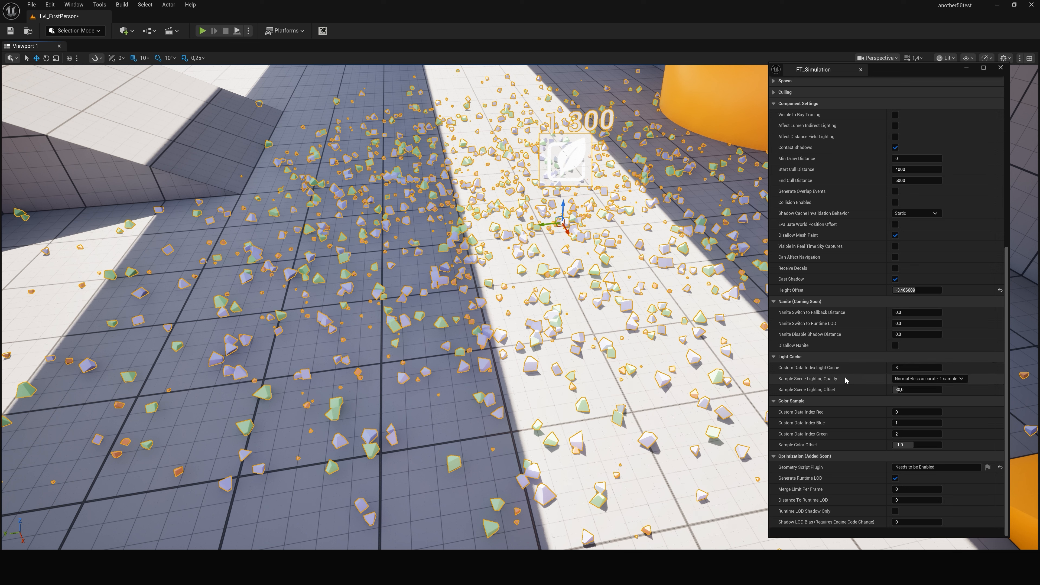
pyautogui.click(933, 379)
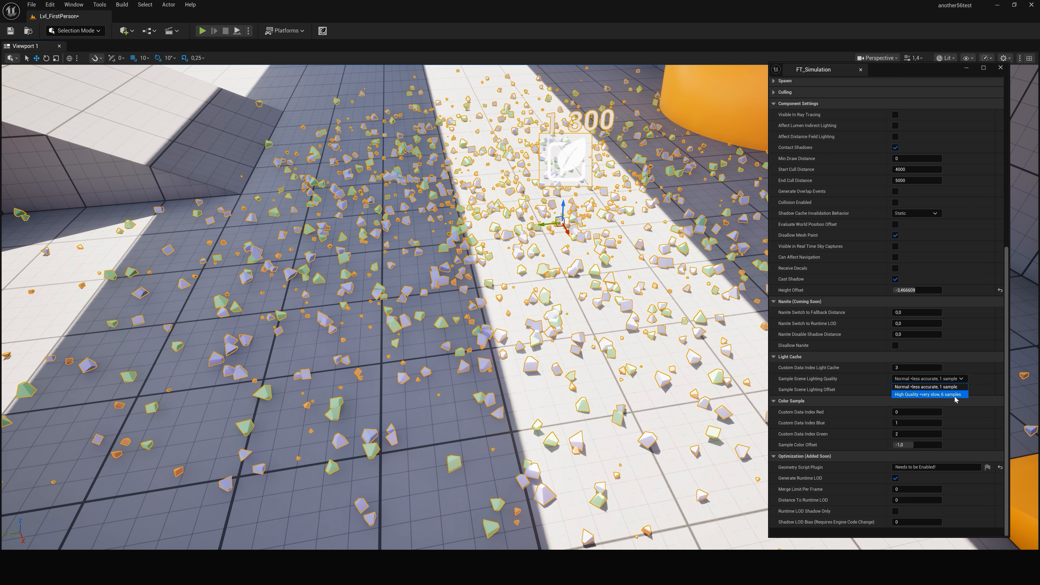
pyautogui.click(955, 396)
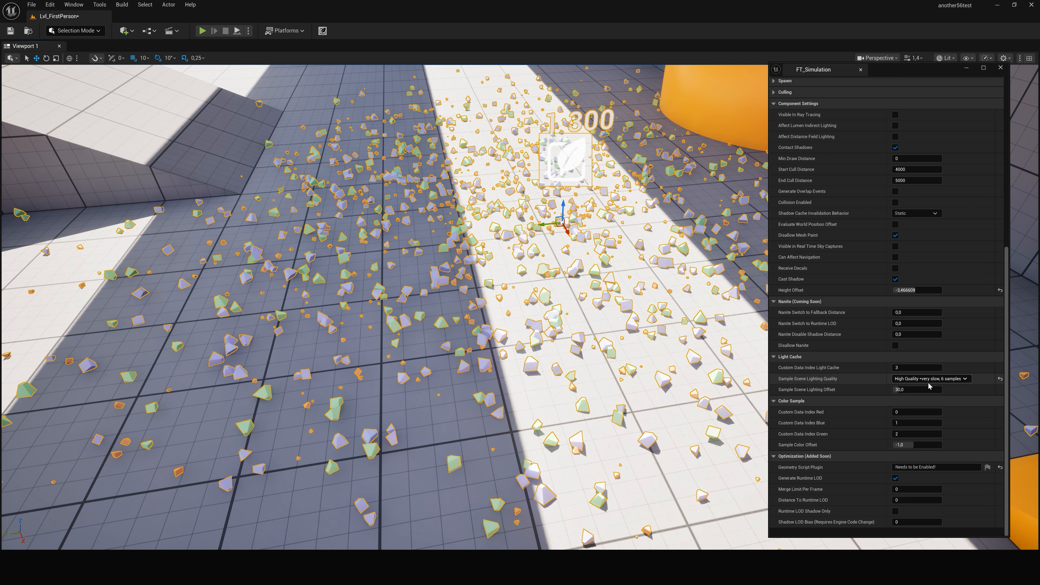
pyautogui.click(999, 379)
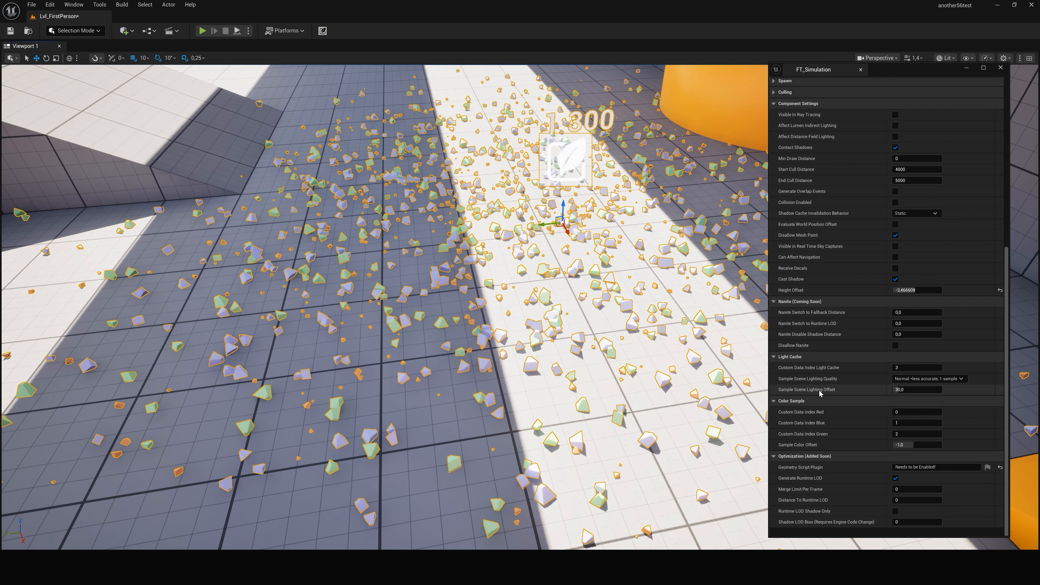
# Open the FT_TestRock_M material from the plugin's Simulation folder and inspect the PerInstanceCustomData node feeding the lower Multiply
pyautogui.moveTo(1039, 213); pyautogui.dragTo(789, 184)
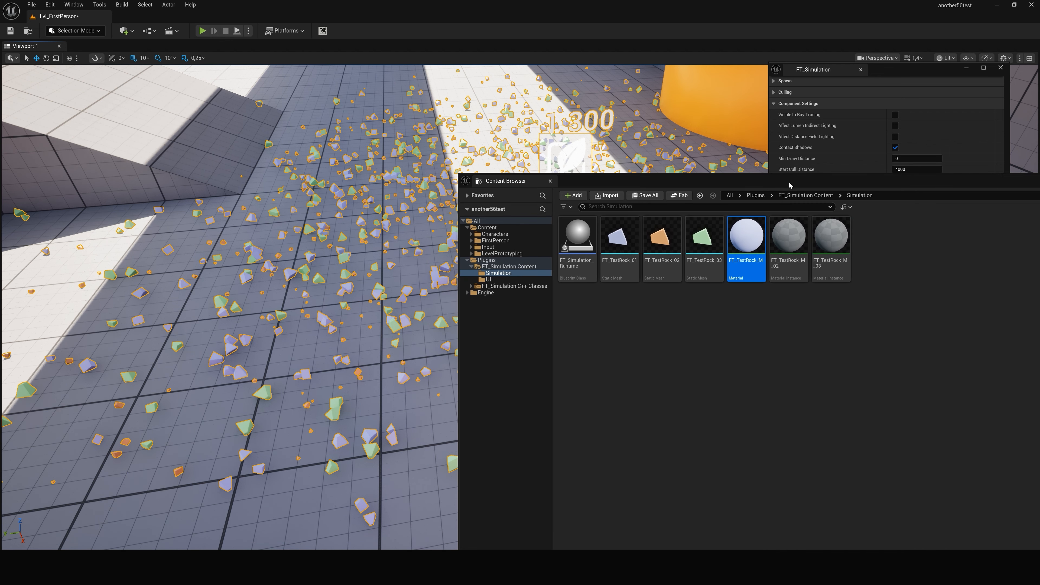
pyautogui.doubleClick(739, 241)
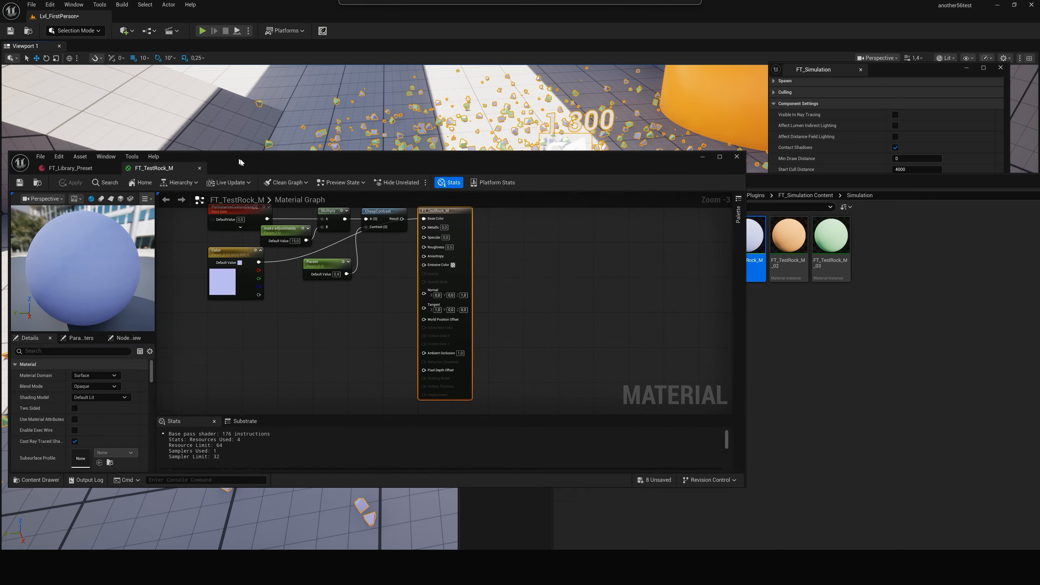
pyautogui.moveTo(239, 163); pyautogui.dragTo(478, 223)
pyautogui.moveTo(497, 299); pyautogui.dragTo(516, 431, button='right')
pyautogui.click(491, 400)
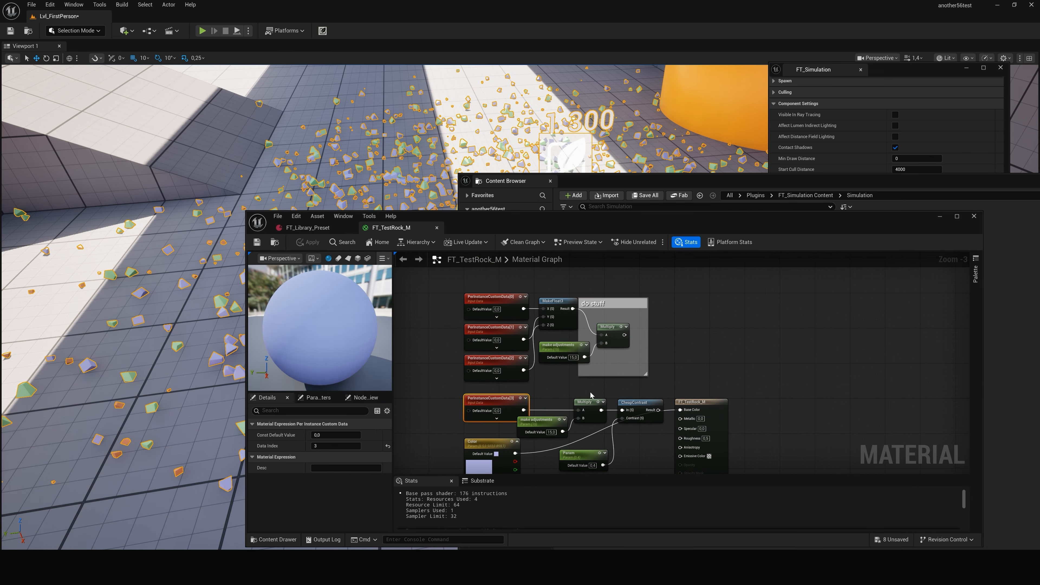
# Connect the CheapContrast result to the FT_TestRock_M material's Base Color in place of the Color parameter, and save the material
pyautogui.moveTo(568, 389); pyautogui.dragTo(555, 358, button='right')
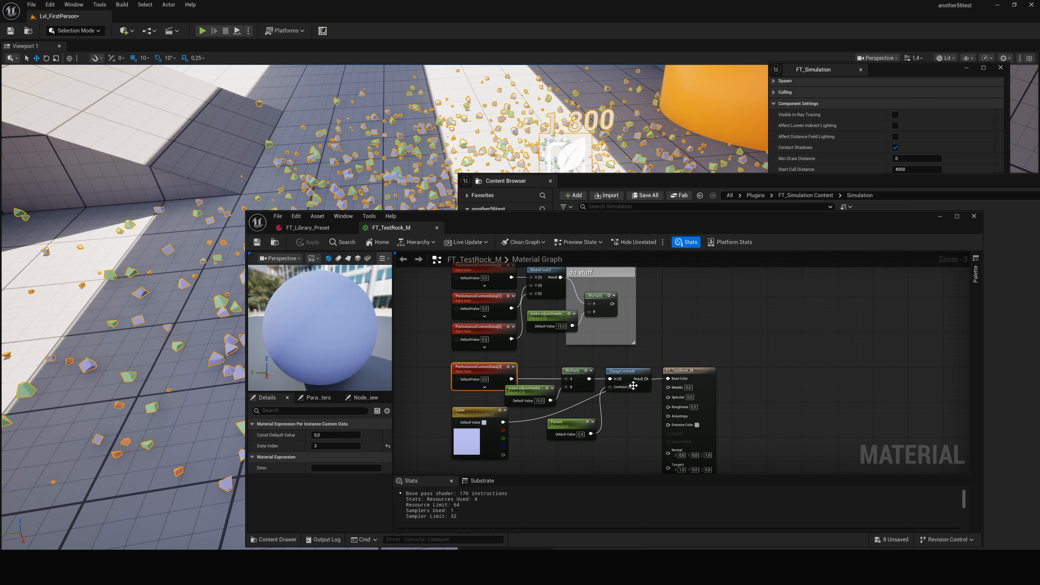
pyautogui.moveTo(646, 378); pyautogui.dragTo(669, 382)
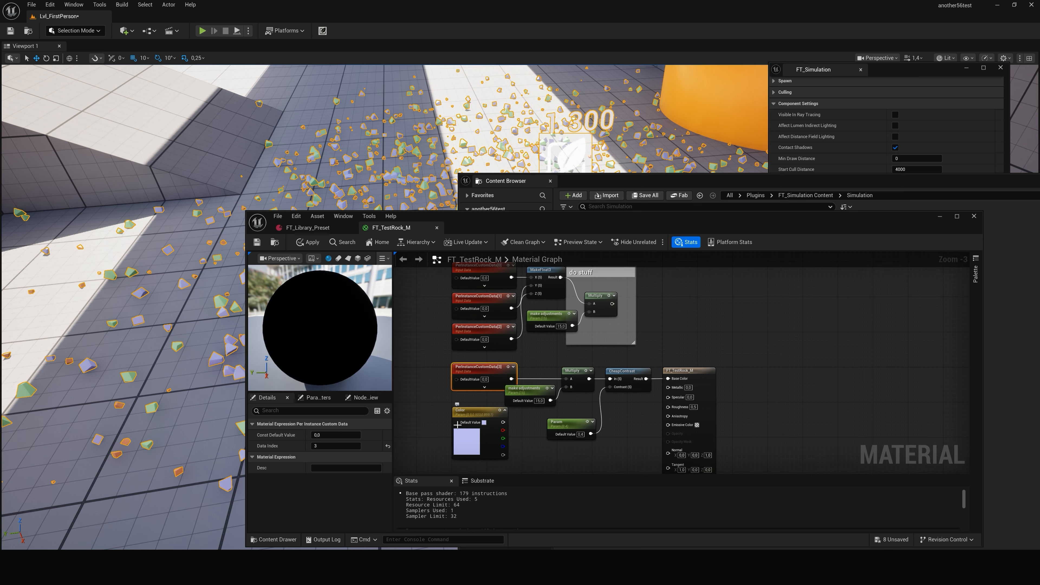
pyautogui.click(256, 242)
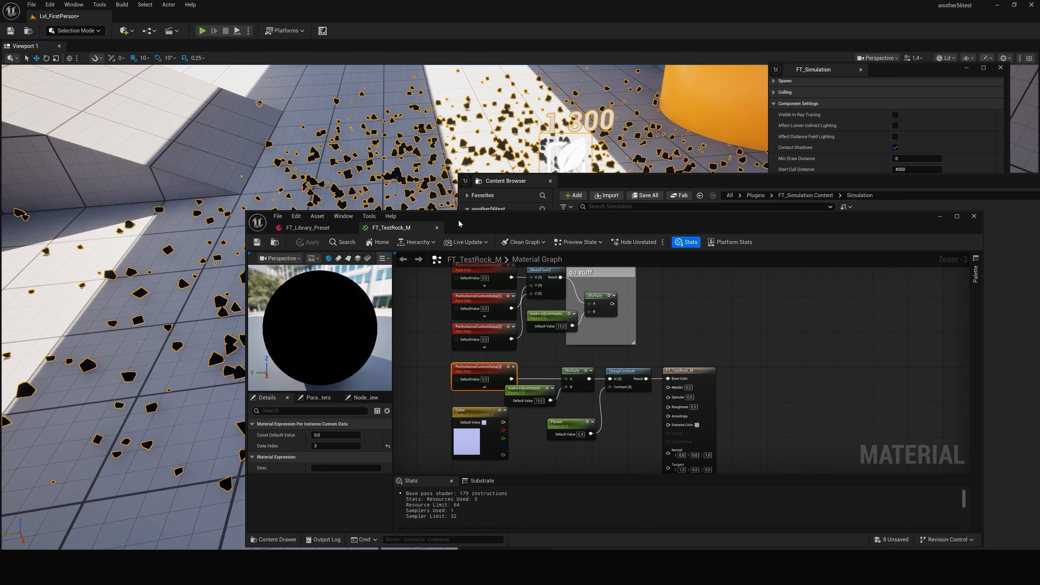
pyautogui.click(974, 216)
pyautogui.moveTo(855, 185); pyautogui.dragTo(1039, 198)
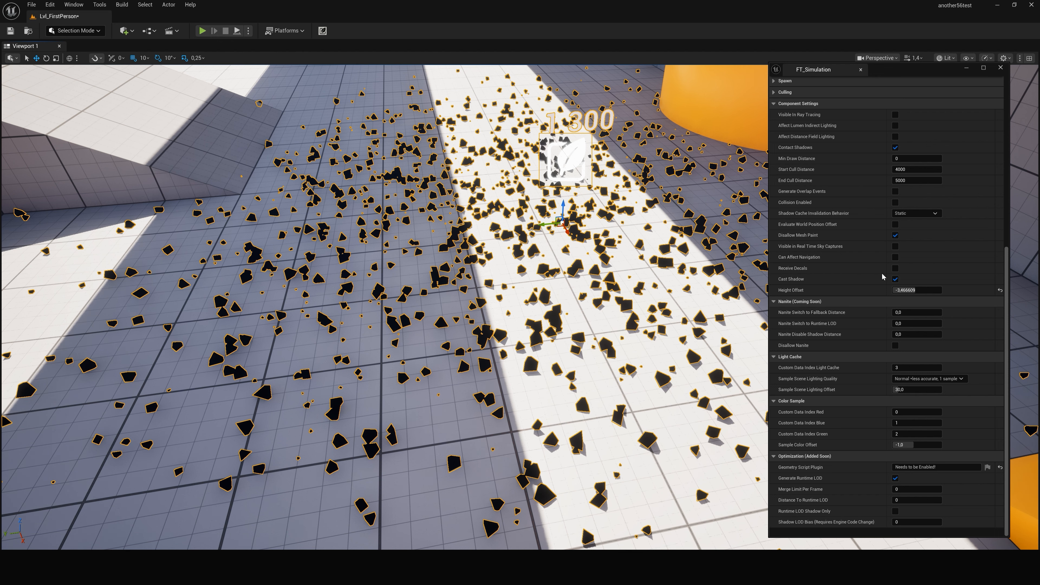
# Sample scene lighting onto the selected baked rock actor with the Normal 1-sample quality and glance at the material graph
pyautogui.scroll(4, 885, 294)
pyautogui.scroll(3, 880, 286)
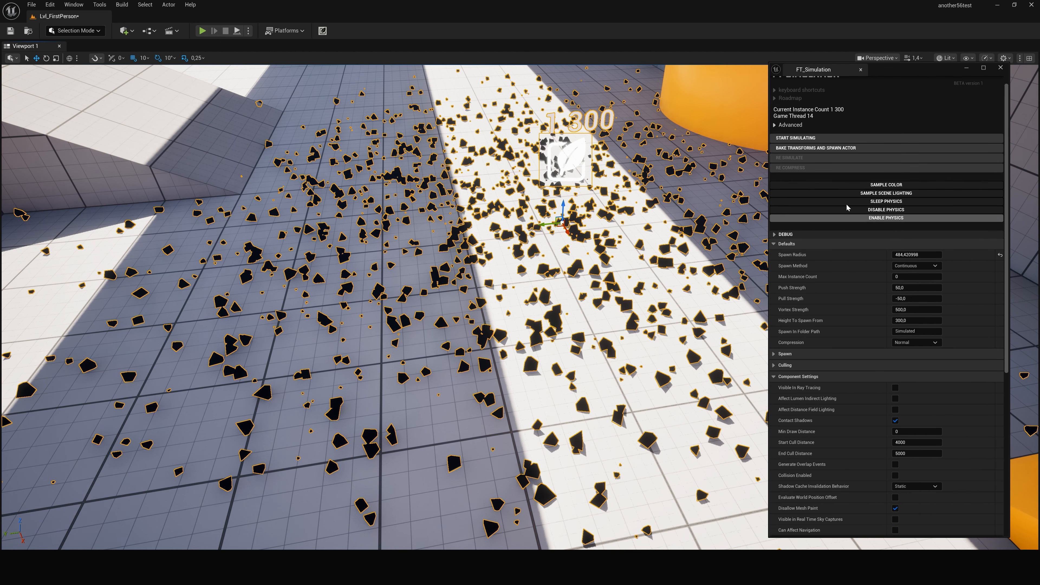
pyautogui.click(846, 192)
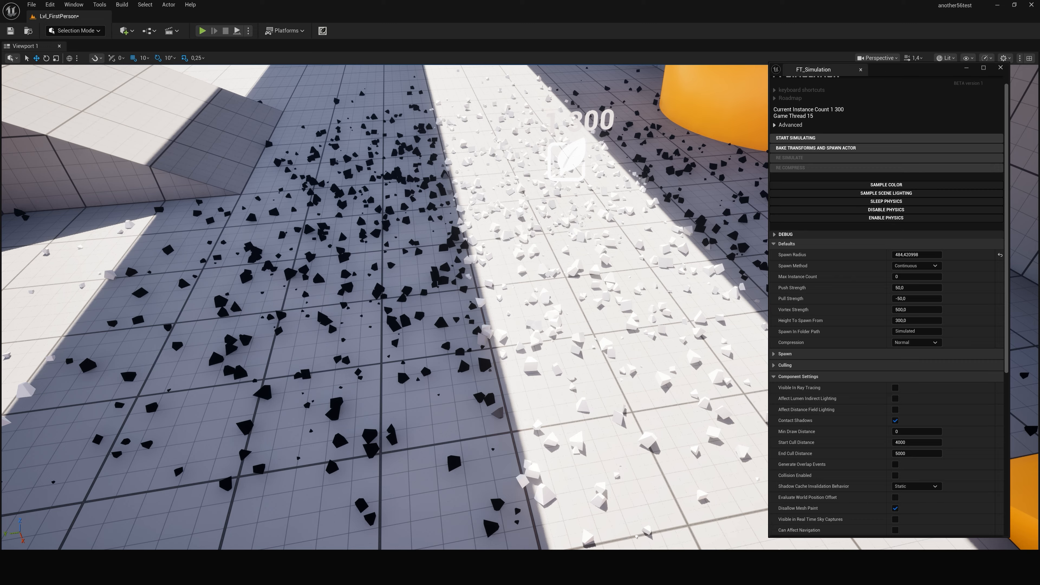
pyautogui.moveTo(1039, 254); pyautogui.dragTo(495, 197)
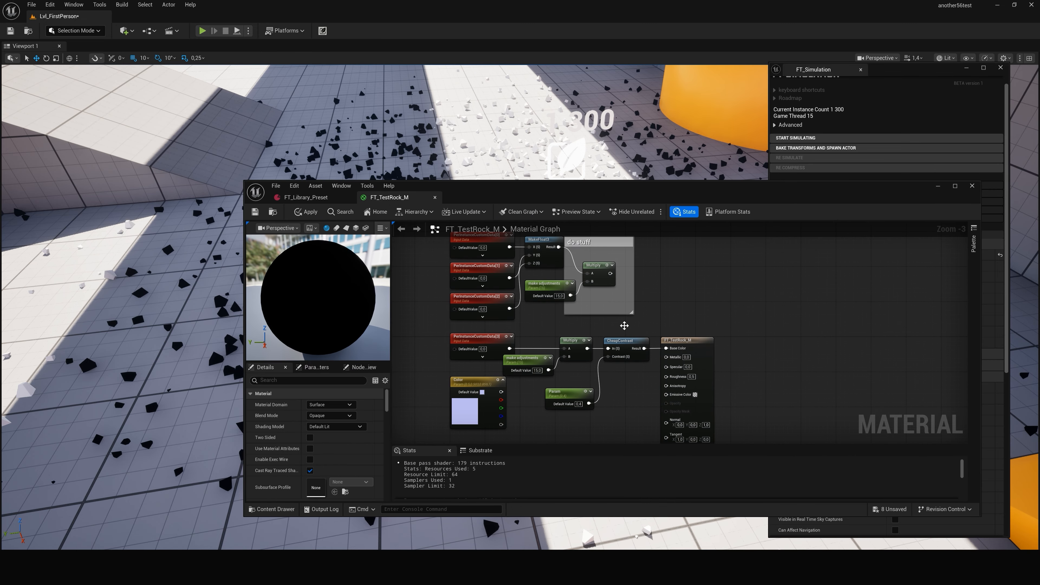
pyautogui.moveTo(615, 195); pyautogui.dragTo(1039, 213)
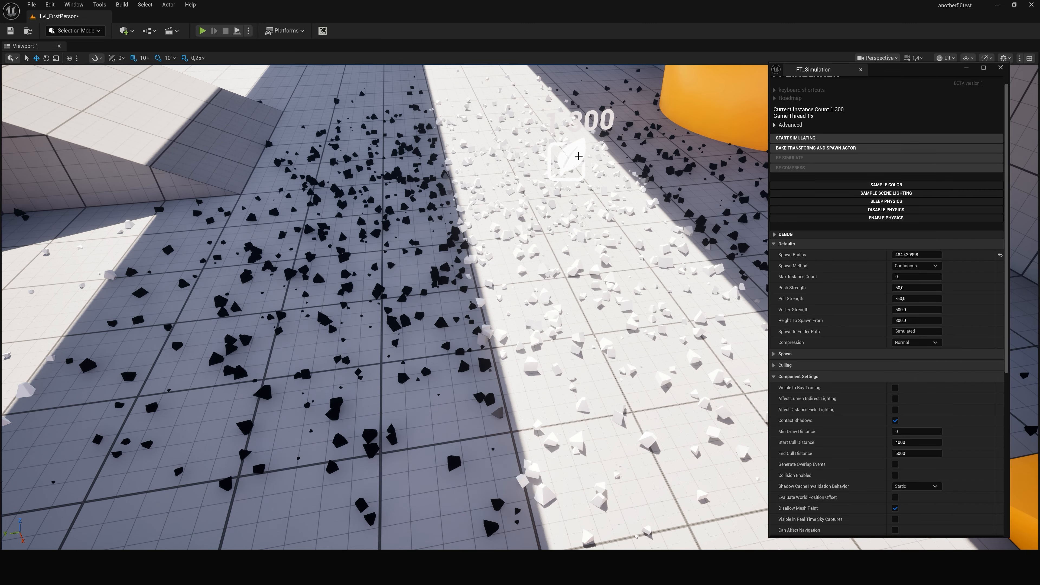
# Select the baked rock actor, set Sample Scene Lighting Quality to High Quality with 6 samples, and resample the scene lighting
pyautogui.click(578, 156)
pyautogui.scroll(-8, 861, 313)
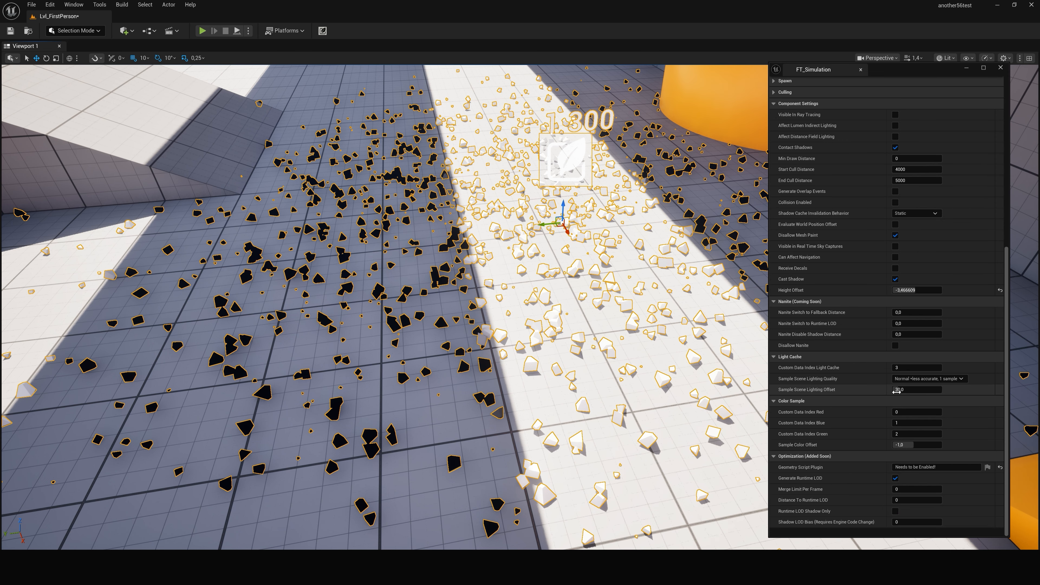
pyautogui.click(929, 379)
pyautogui.click(929, 395)
pyautogui.scroll(3, 872, 262)
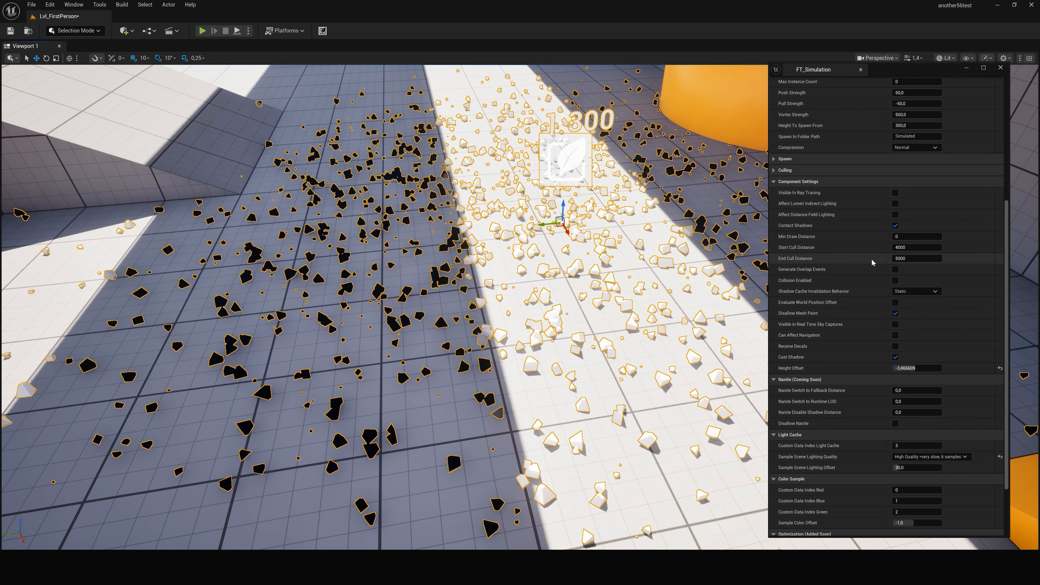
pyautogui.scroll(8, 866, 254)
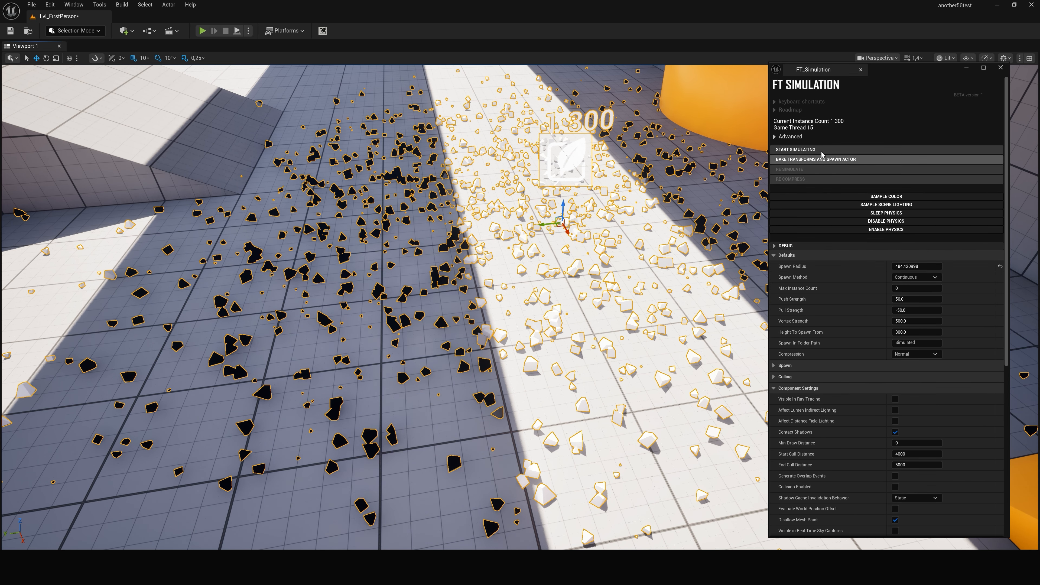
pyautogui.click(820, 196)
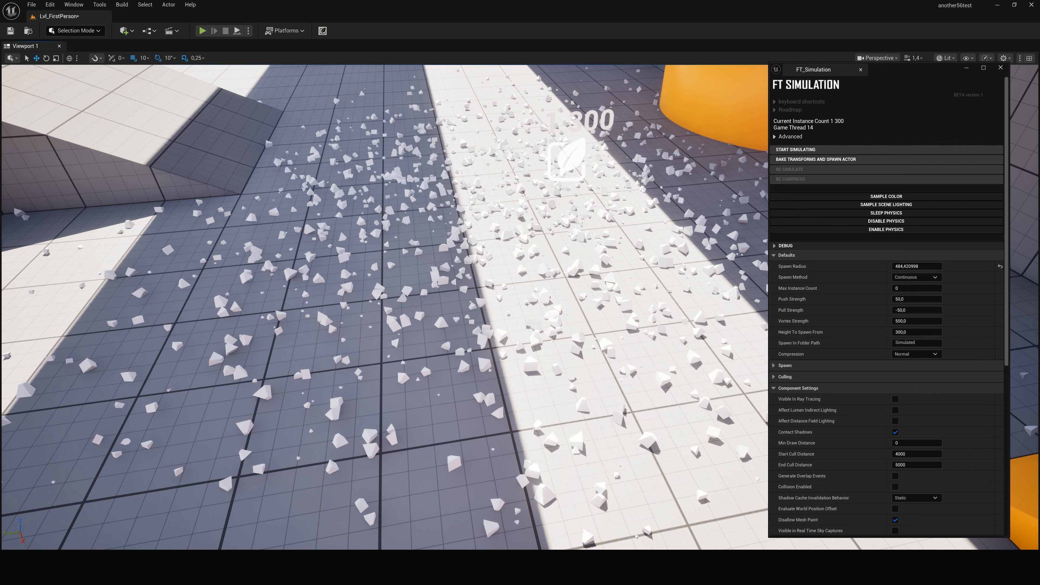
# Set the default value of the make adjustments parameter feeding the lower Multiply to about 4.12
pyautogui.click(825, 304)
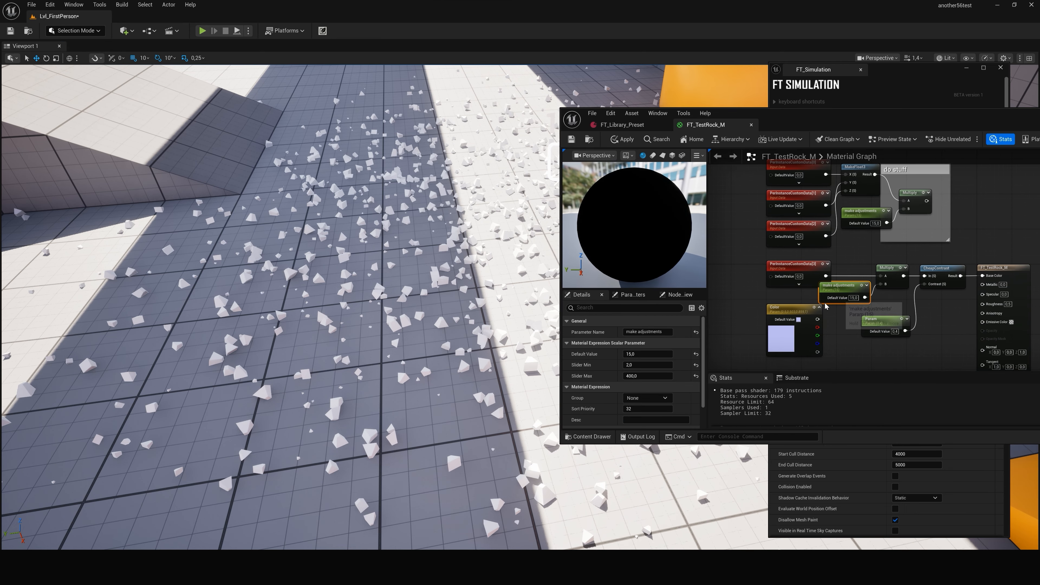
pyautogui.moveTo(644, 354); pyautogui.dragTo(630, 354)
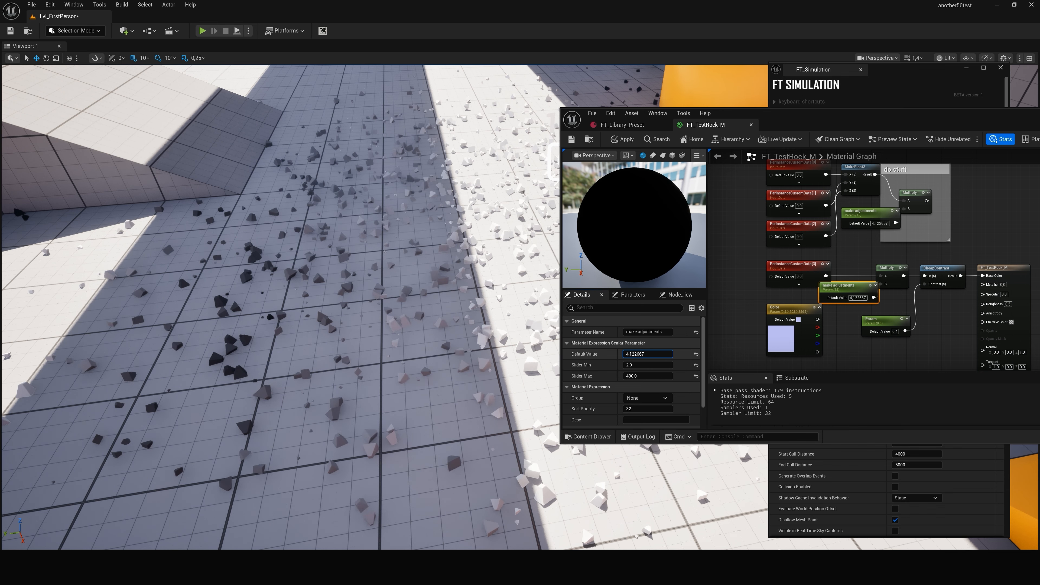
pyautogui.moveTo(753, 116); pyautogui.dragTo(1039, 119)
pyautogui.moveTo(638, 223); pyautogui.dragTo(675, 224, button='right')
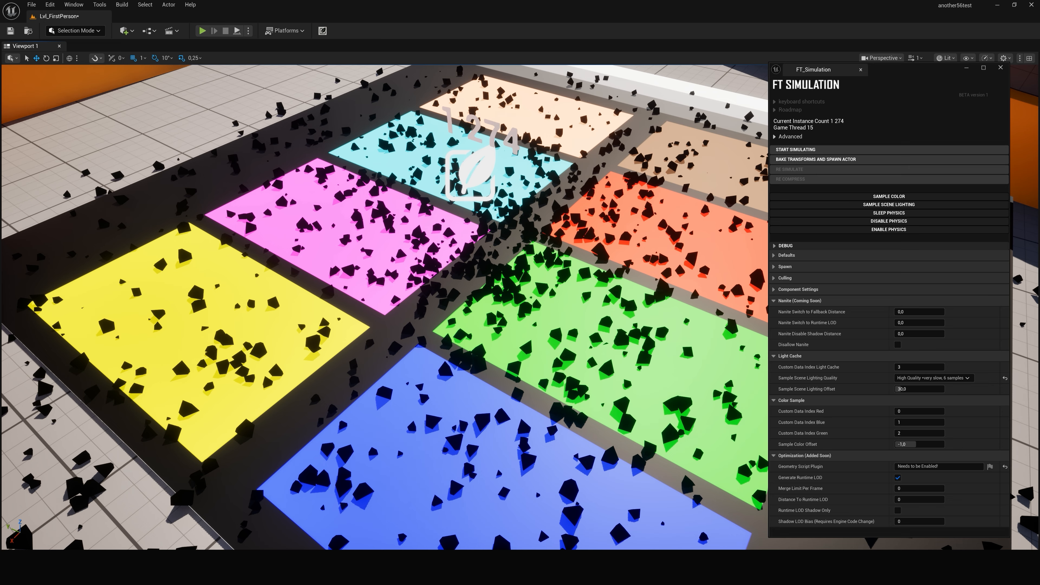
# Review the rock material graph, then select the rock actor over the coloured floor panels and run Sample Color on it
pyautogui.moveTo(1039, 185); pyautogui.dragTo(634, 174)
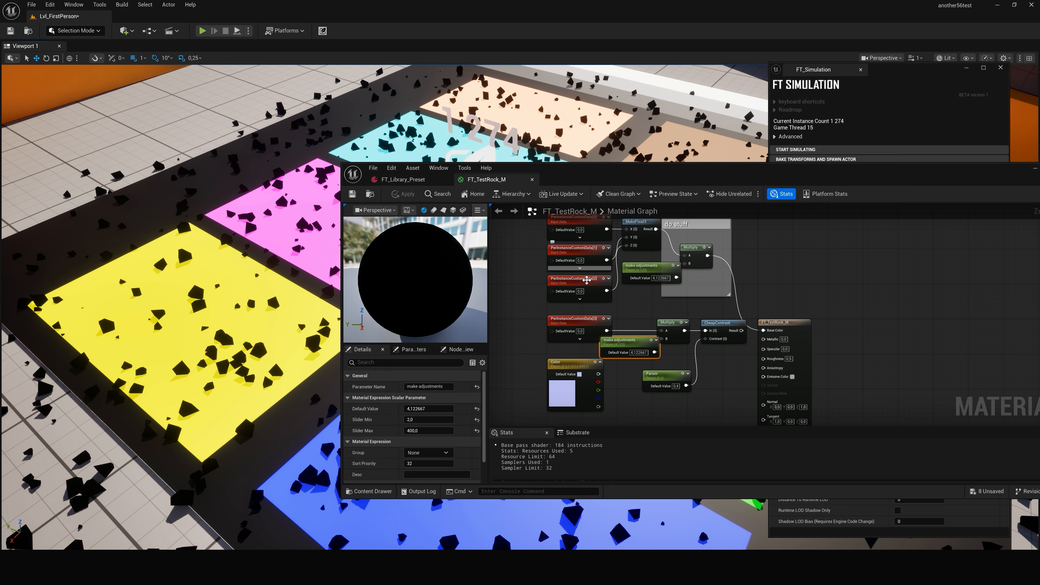
pyautogui.moveTo(578, 179); pyautogui.dragTo(1039, 196)
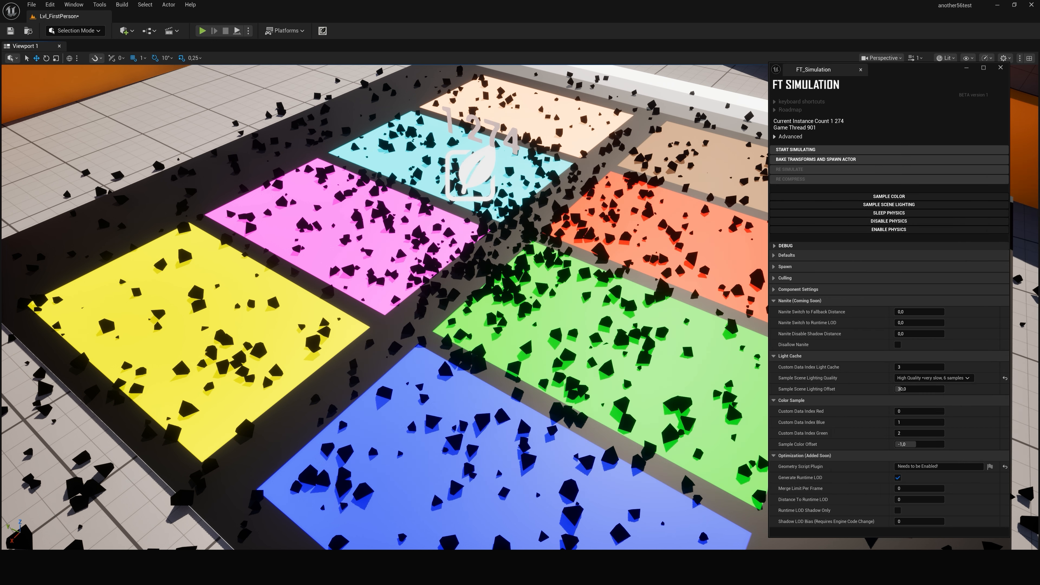
pyautogui.moveTo(1039, 246)
pyautogui.mouseDown()
pyautogui.moveTo(815, 253)
pyautogui.moveTo(1039, 246)
pyautogui.mouseUp()
pyautogui.click(481, 172)
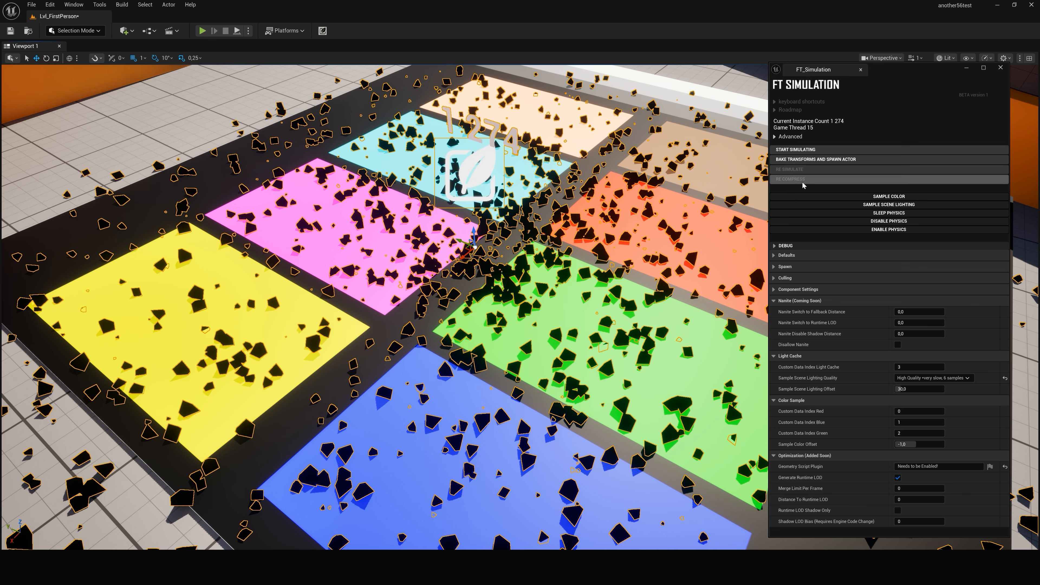
pyautogui.click(832, 195)
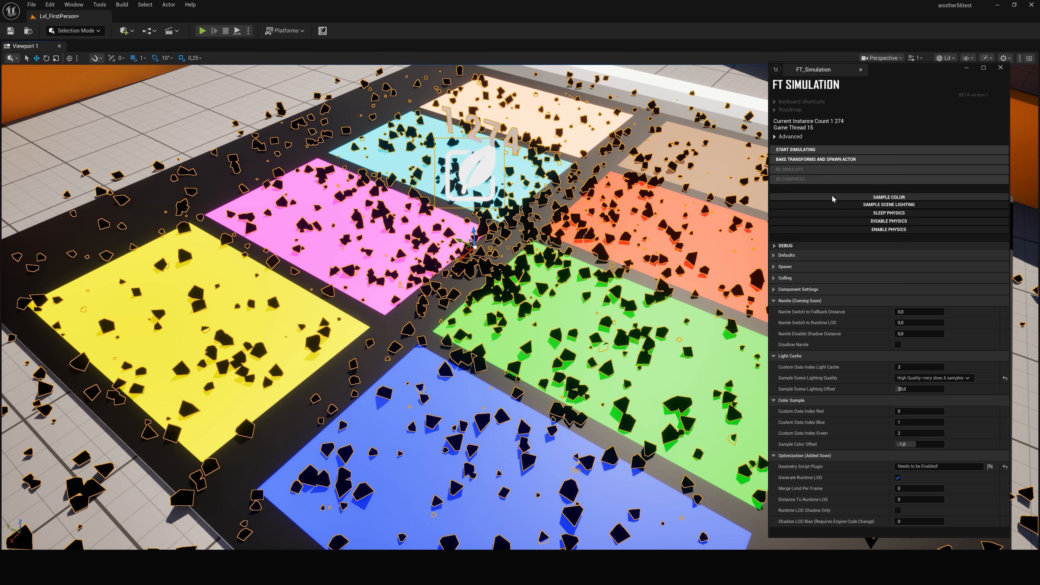